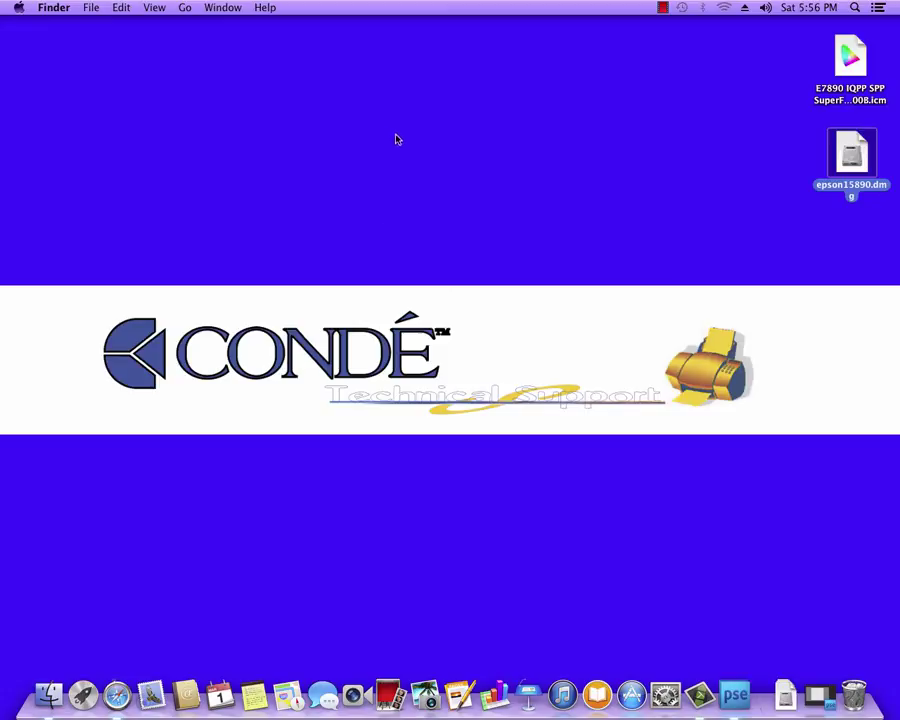
# Open the /Library/ColorSync/Profiles folder with Go to Folder.
pyautogui.click(516, 230)
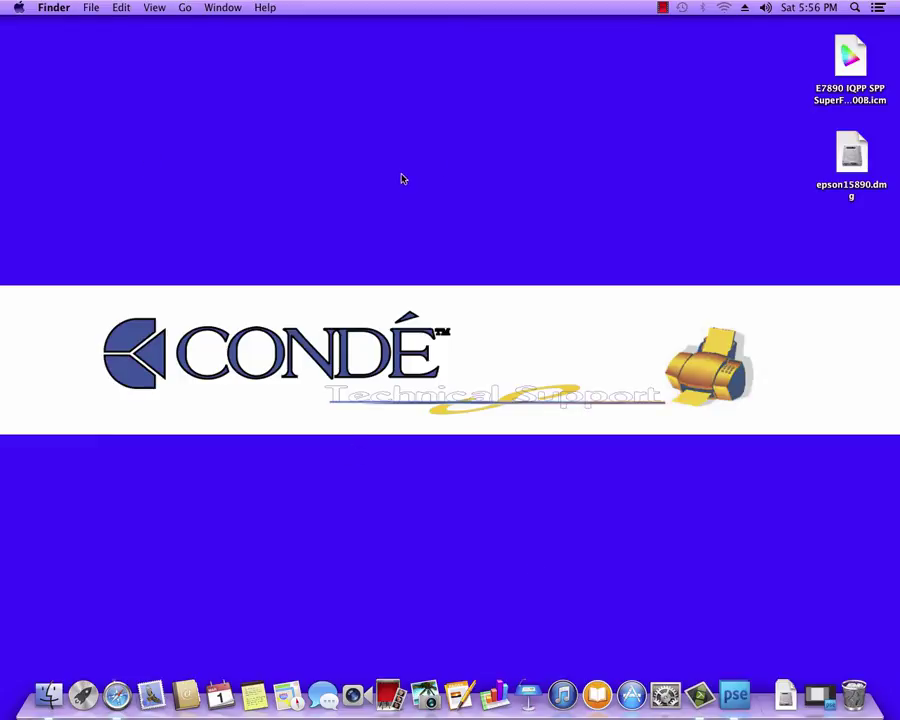
pyautogui.click(185, 8)
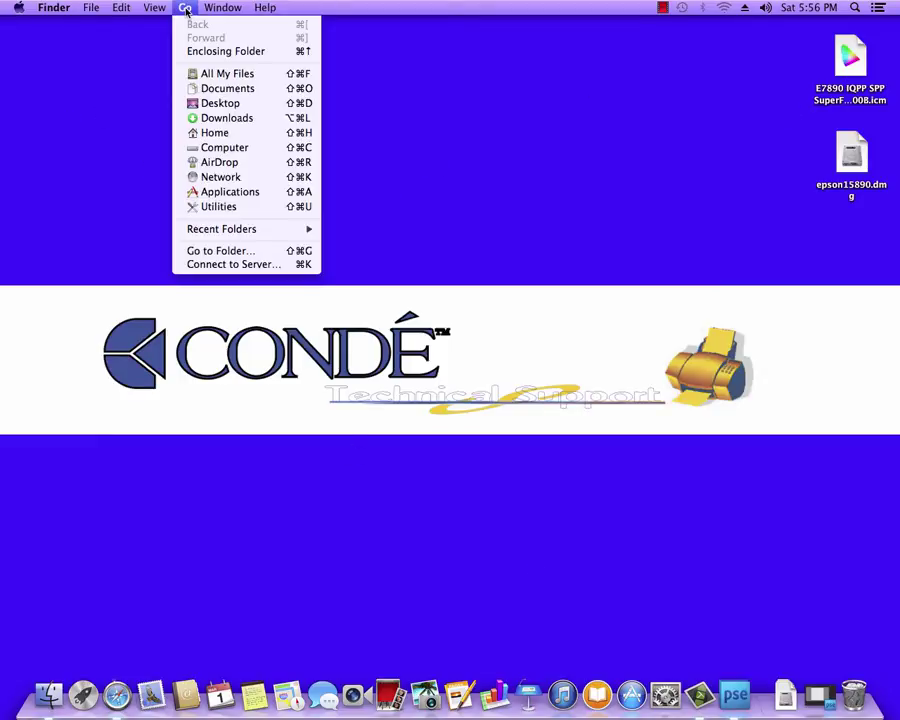
pyautogui.click(221, 251)
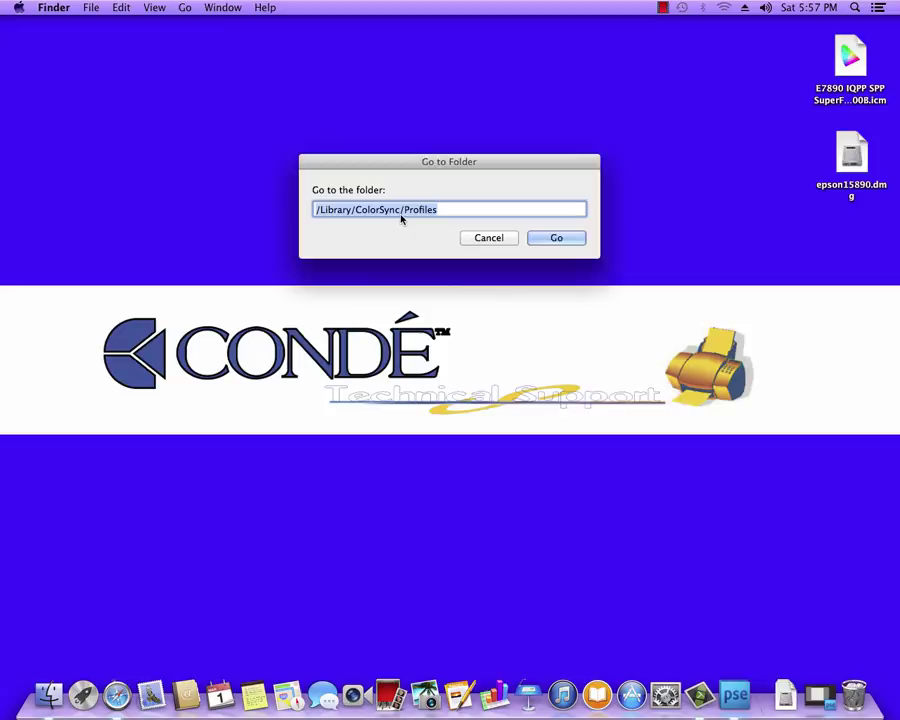
pyautogui.click(560, 238)
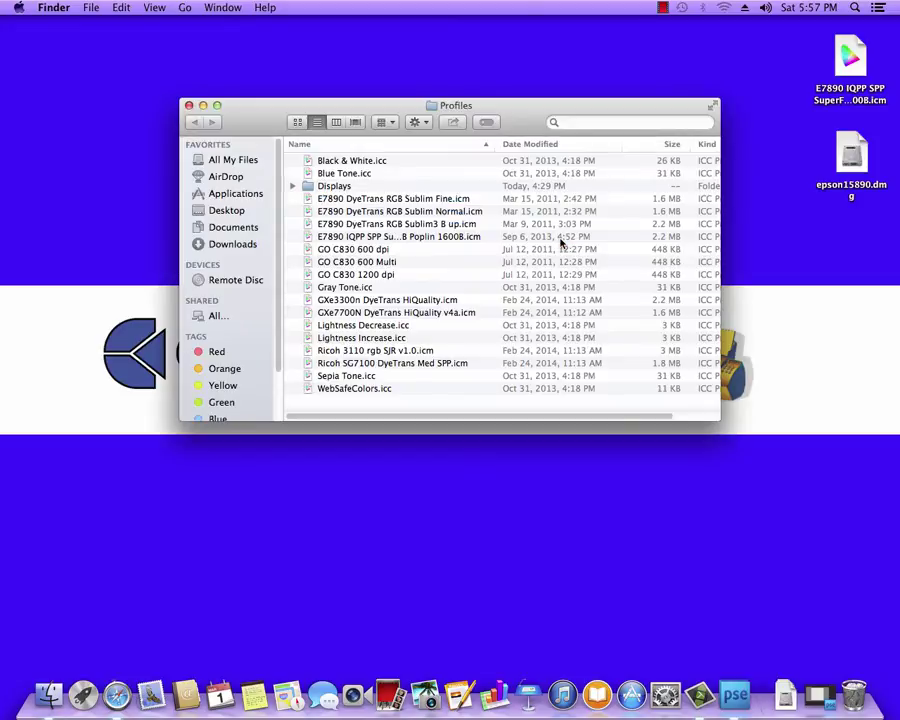
# Copy the desktop E7890 IQPP SPP SuperFine RGB Poplin 1600B.icm into Profiles, replacing the old copy with admin authorization.
pyautogui.click(850, 58)
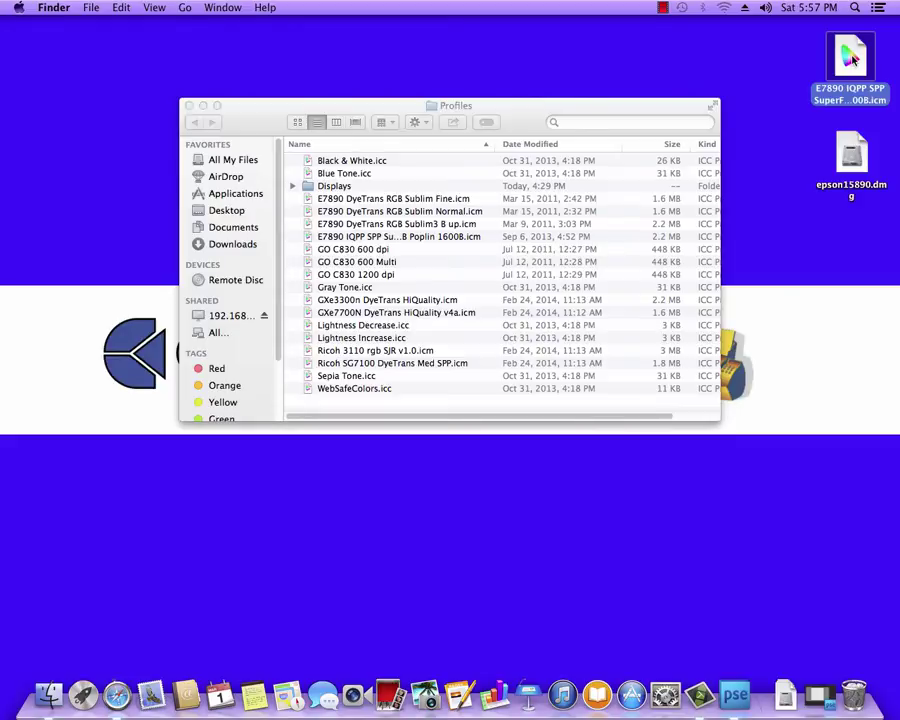
pyautogui.rightClick(850, 58)
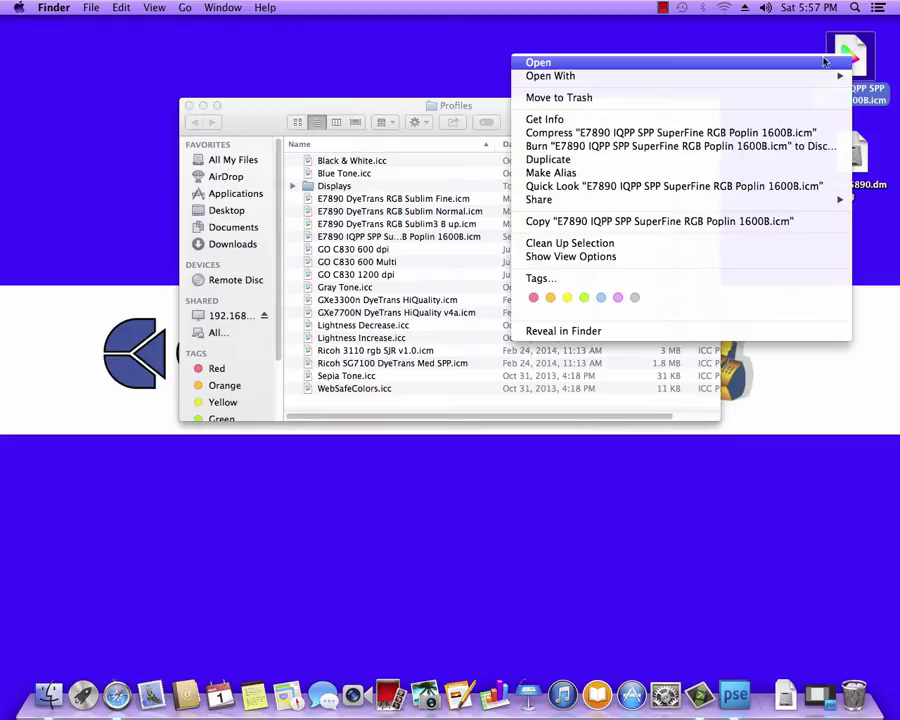
pyautogui.click(563, 222)
pyautogui.click(535, 118)
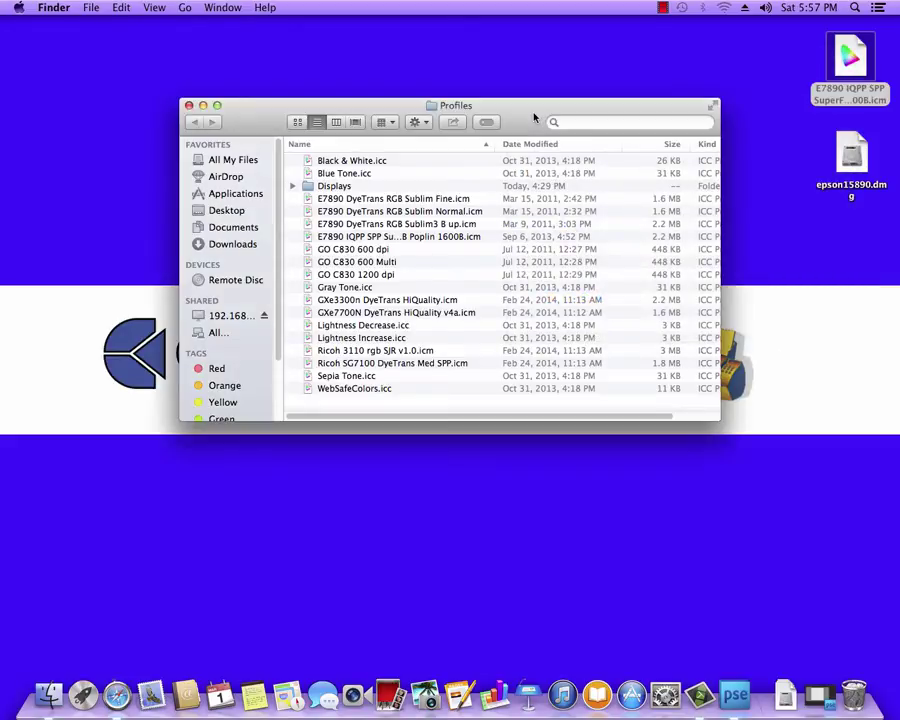
pyautogui.click(121, 7)
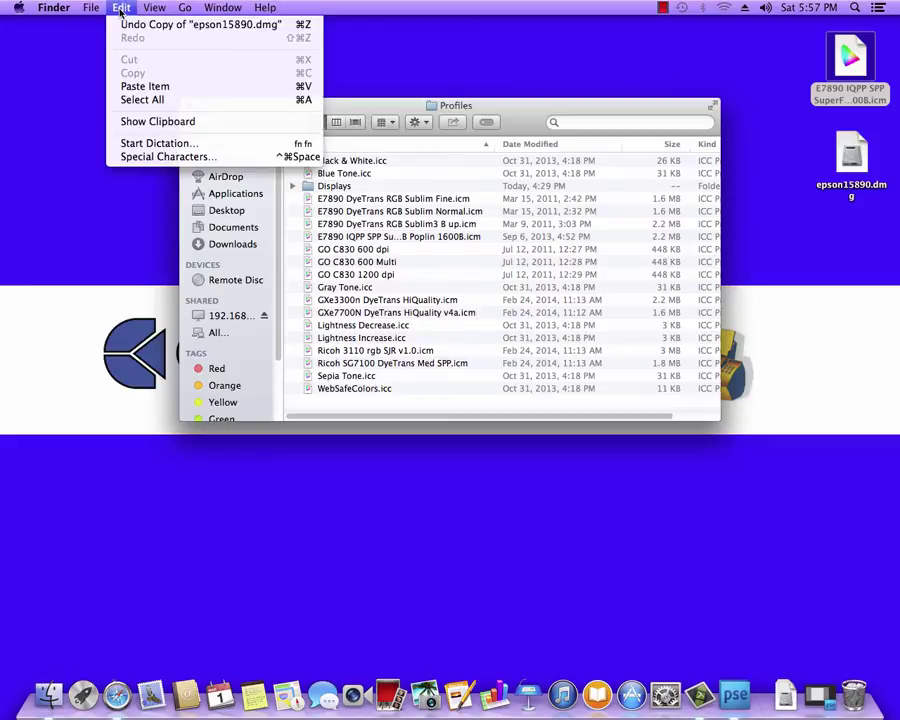
pyautogui.click(133, 87)
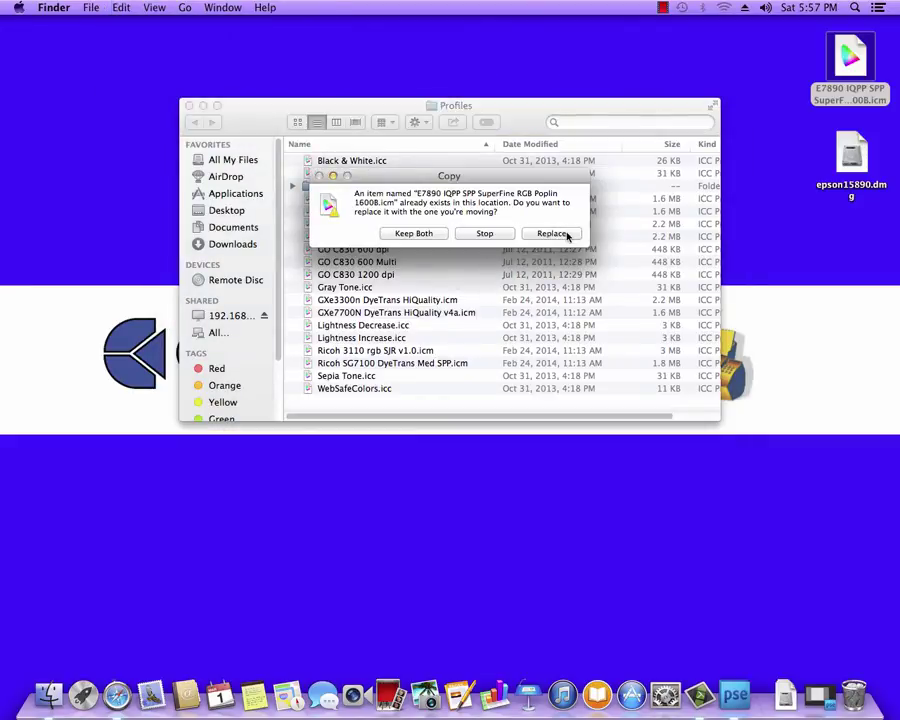
pyautogui.click(566, 235)
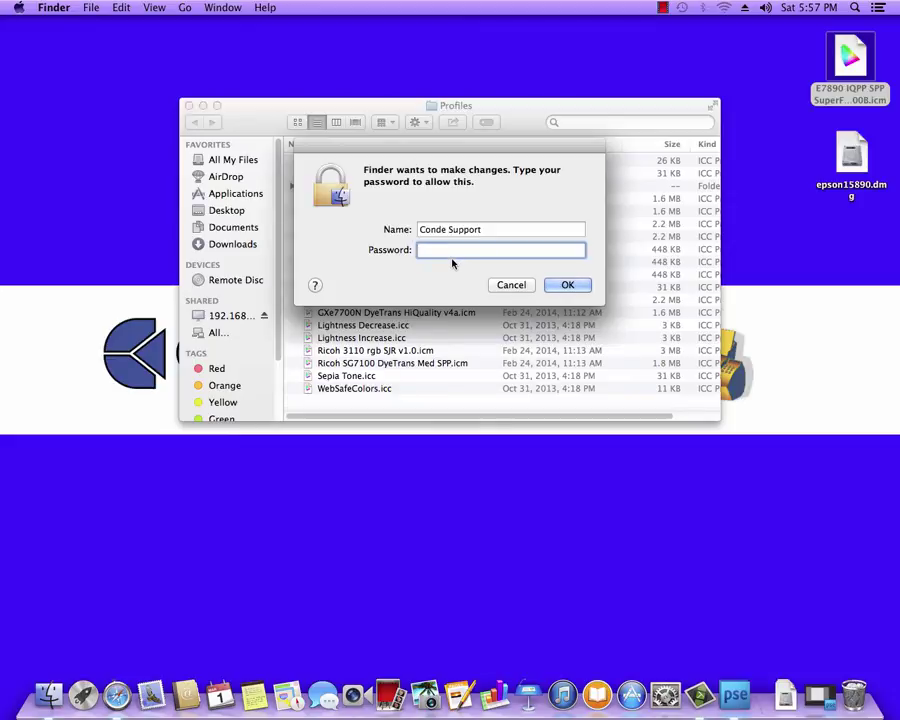
pyautogui.click(567, 285)
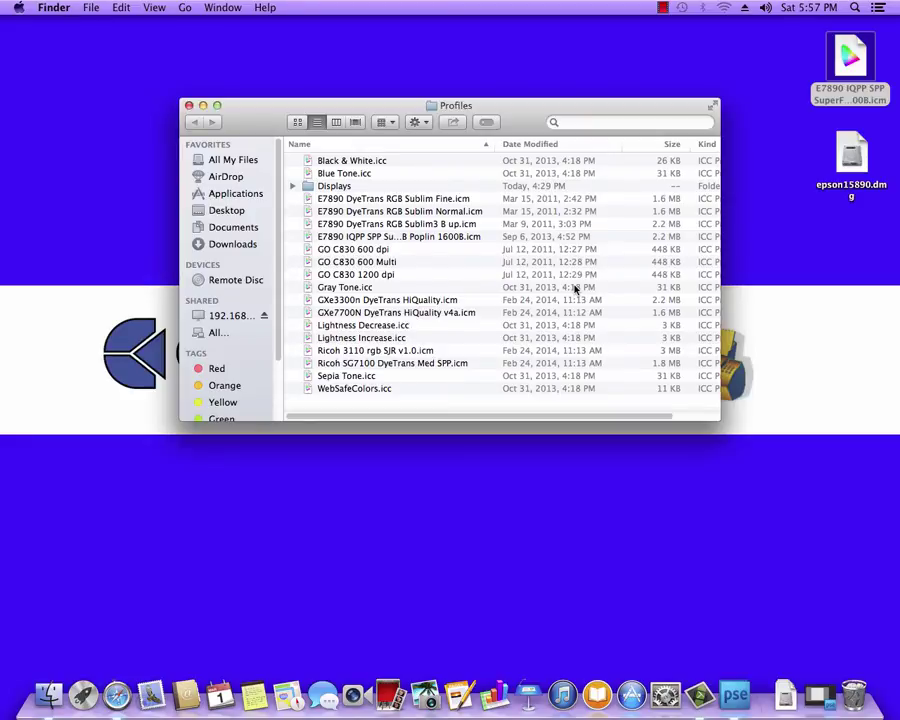
# Close the Profiles folder, then load epson.com in Safari.
pyautogui.click(189, 106)
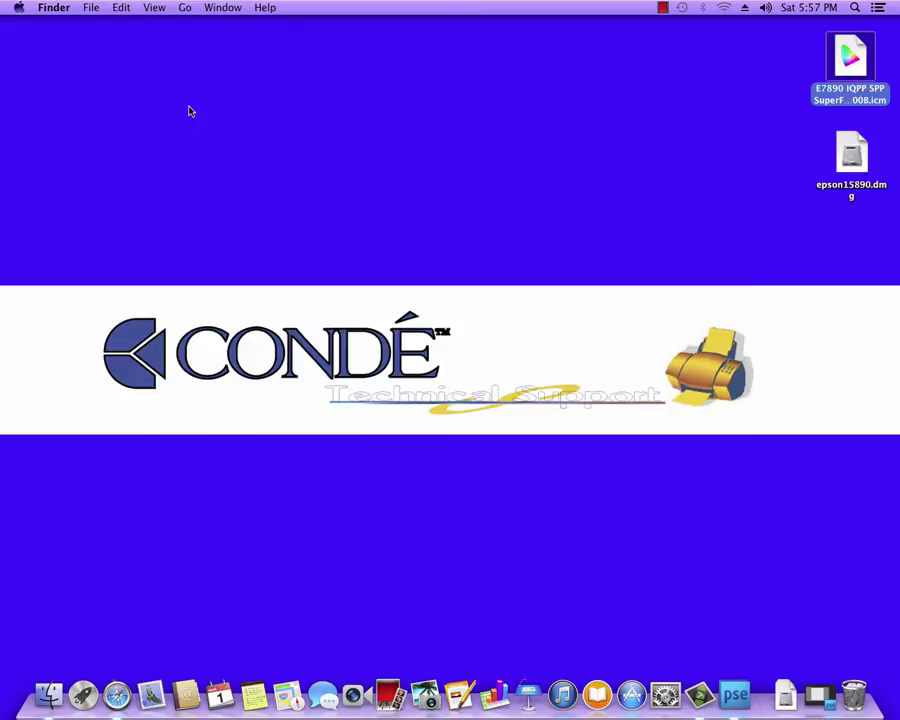
pyautogui.click(117, 695)
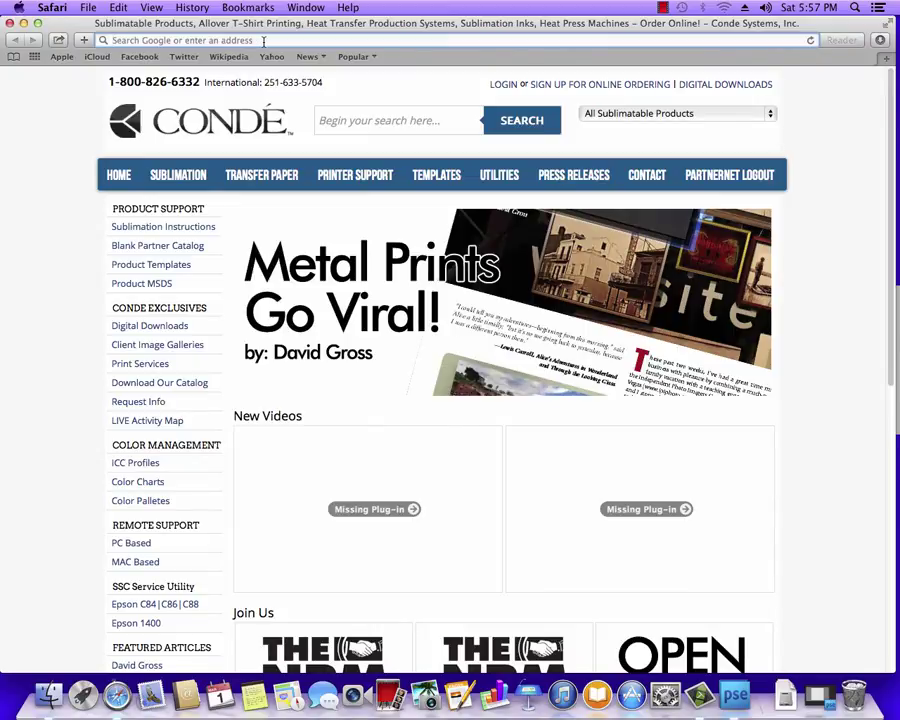
pyautogui.click(264, 41)
pyautogui.write('epson.com')
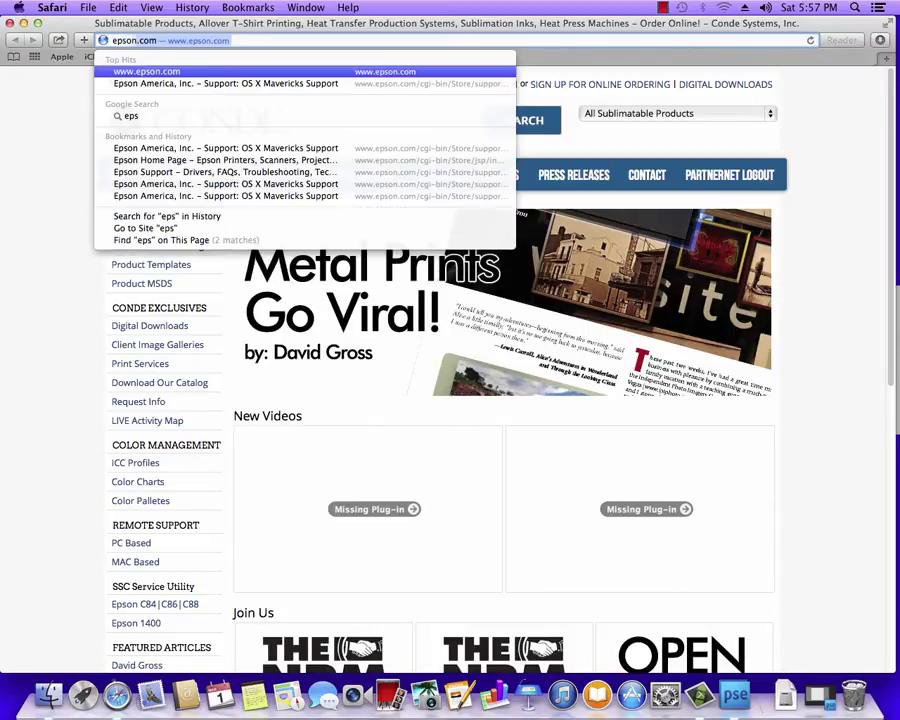
pyautogui.press('Return')
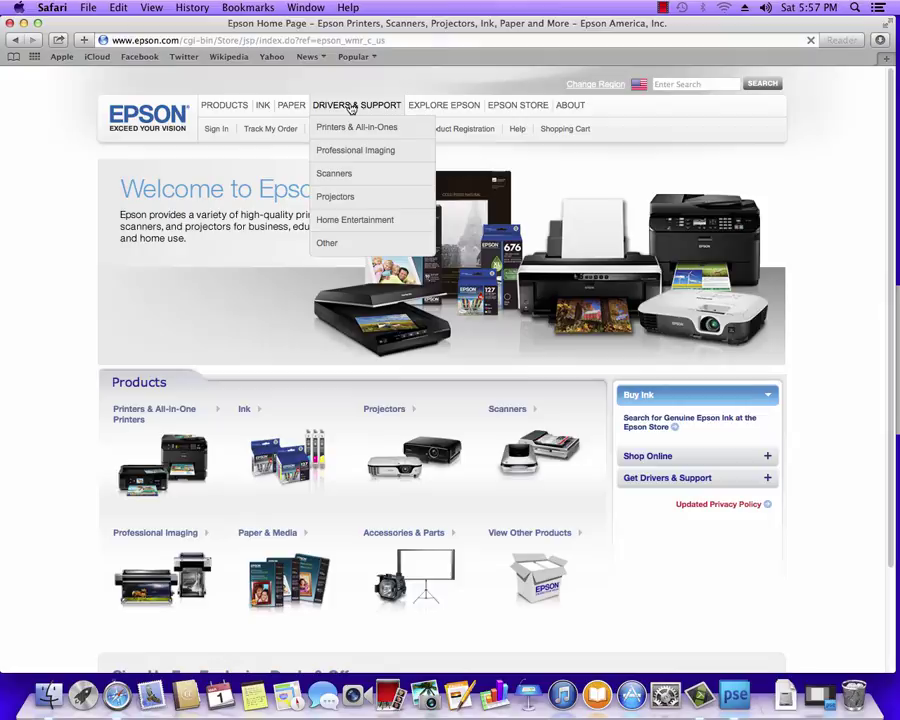
# Search Epson support for '7890' and open the Stylus Pro 7890 Drivers & Downloads, declining the survey.
pyautogui.click(350, 108)
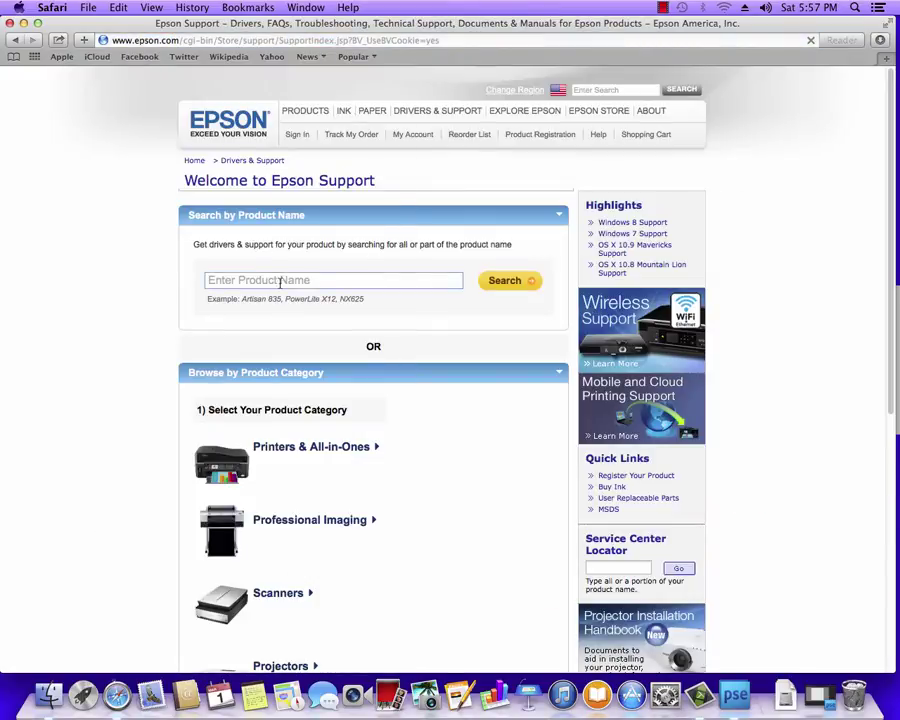
pyautogui.click(321, 281)
pyautogui.write('7890')
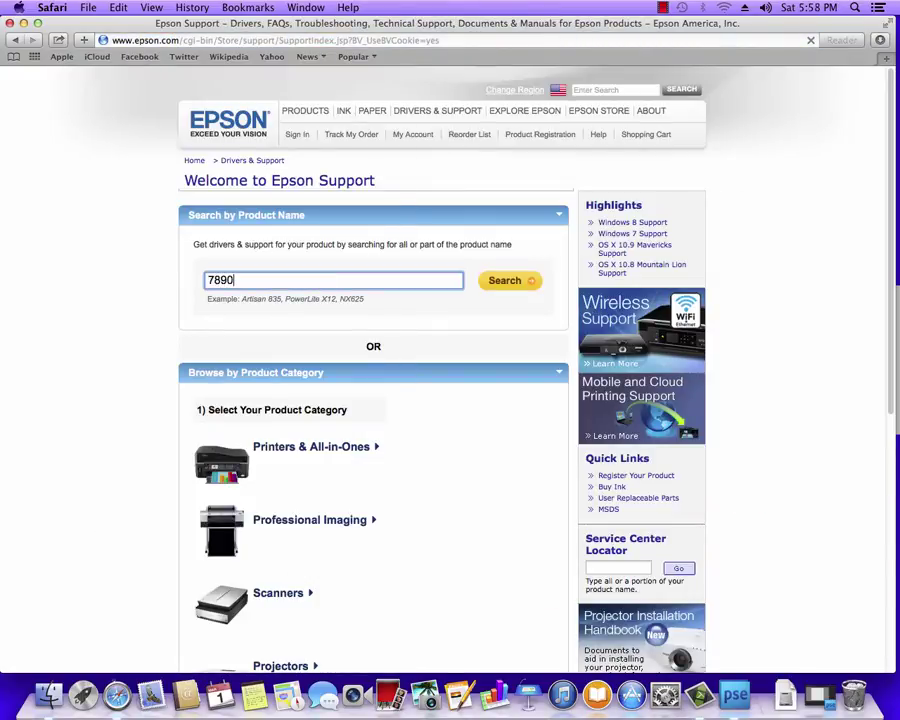
pyautogui.click(512, 284)
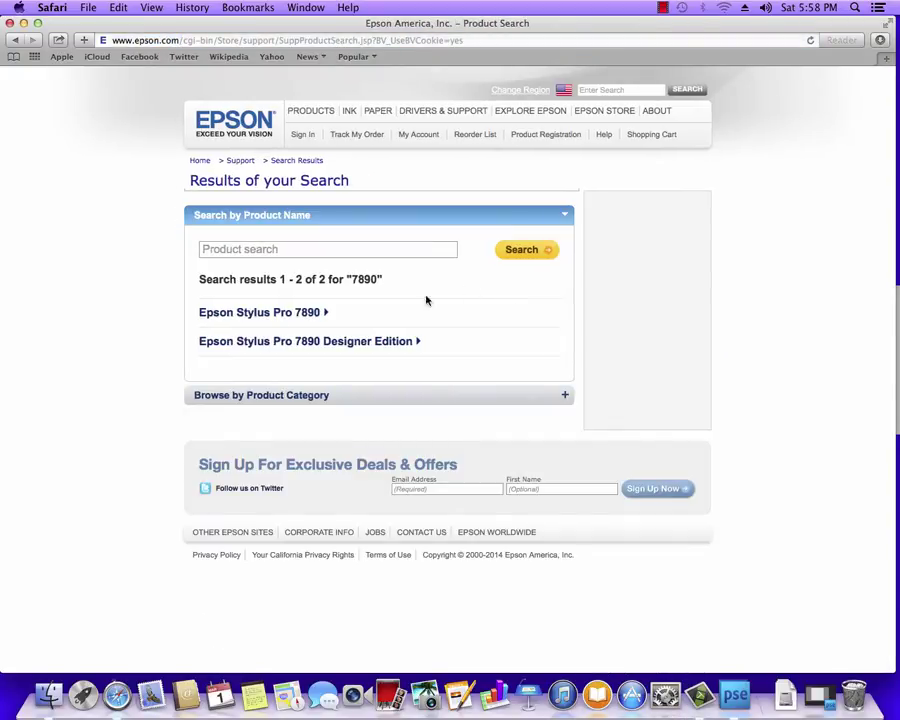
pyautogui.click(275, 316)
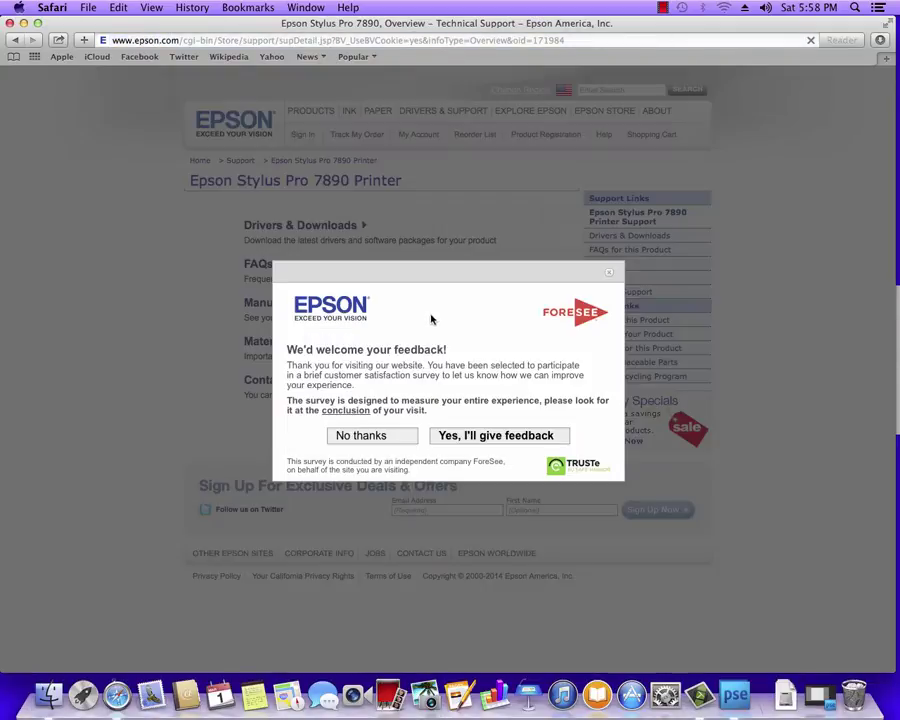
pyautogui.click(389, 436)
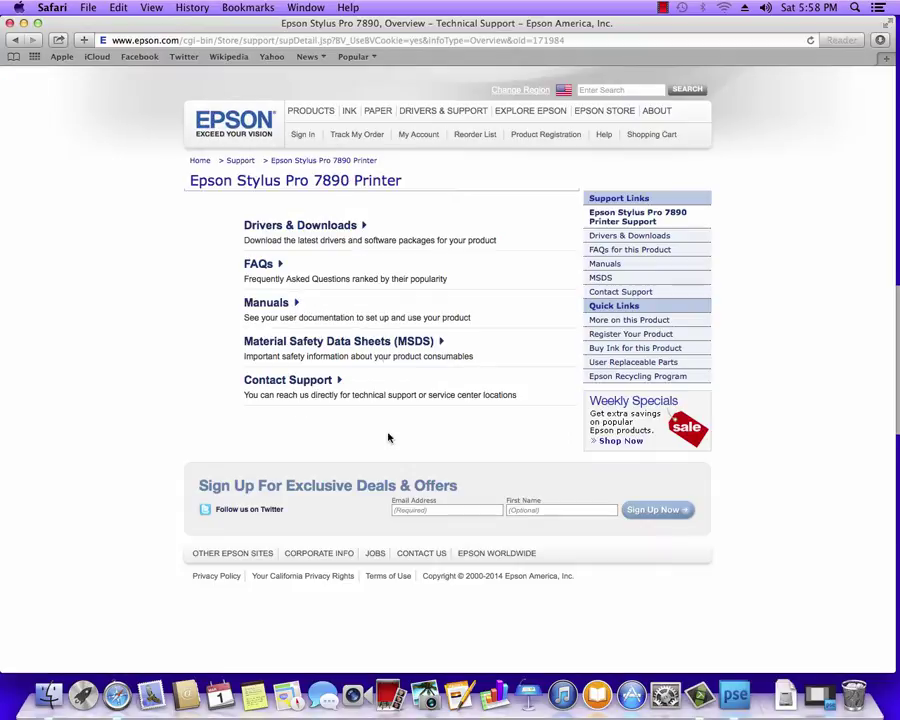
pyautogui.click(318, 229)
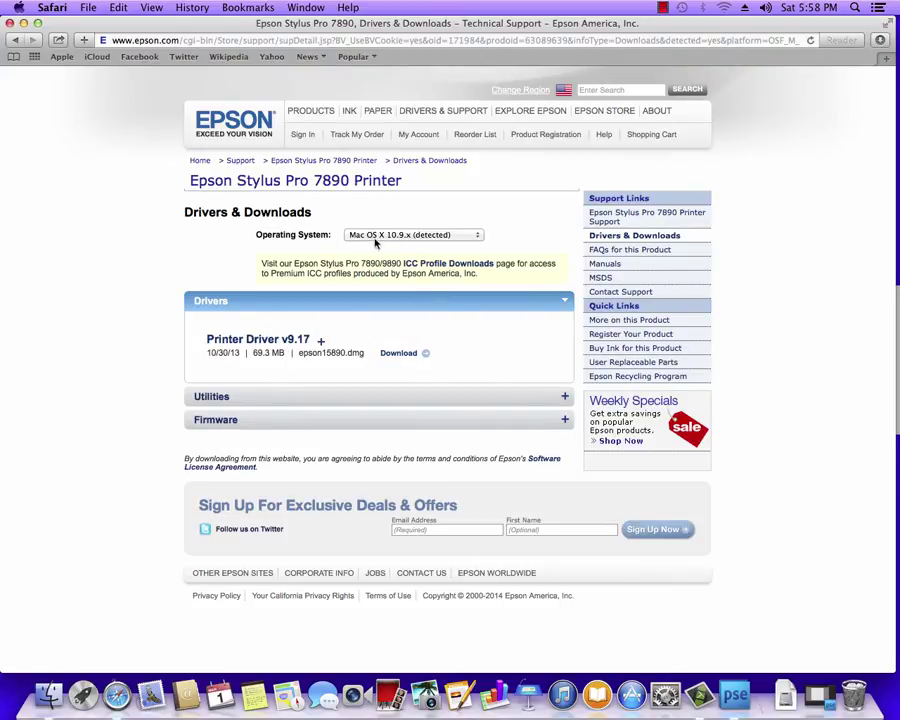
# Download Printer Driver v9.17 and open epson15890.dmg from the downloads list, positioning its window.
pyautogui.click(400, 354)
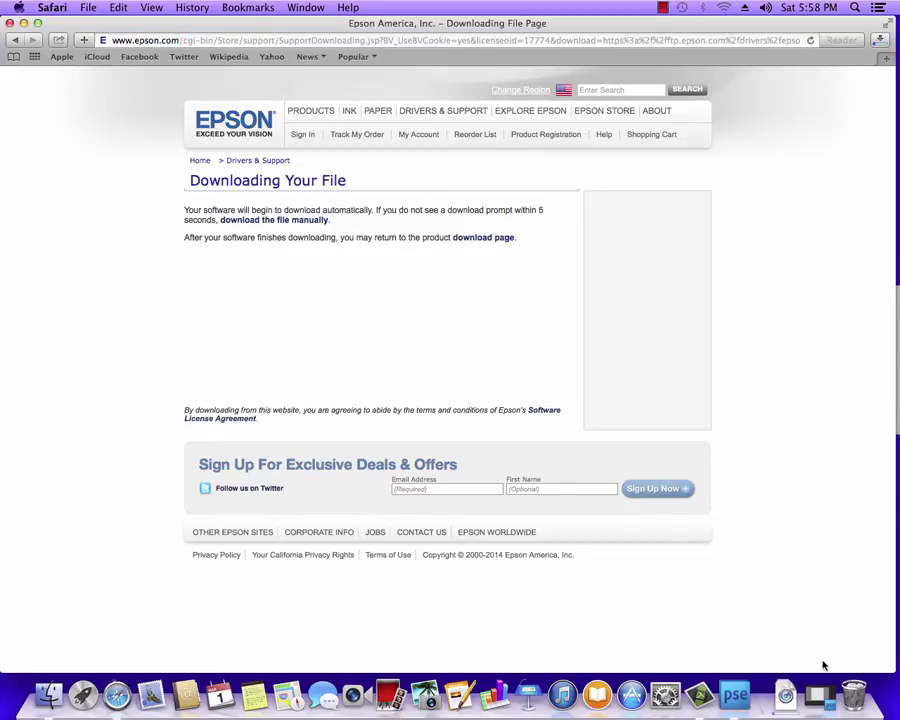
pyautogui.click(880, 41)
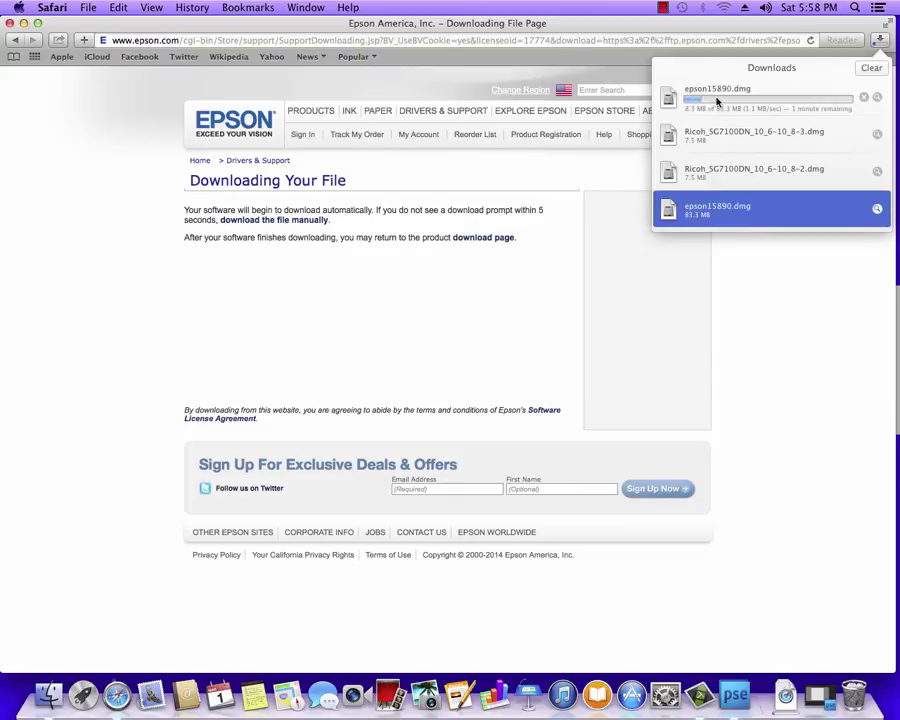
pyautogui.doubleClick(703, 215)
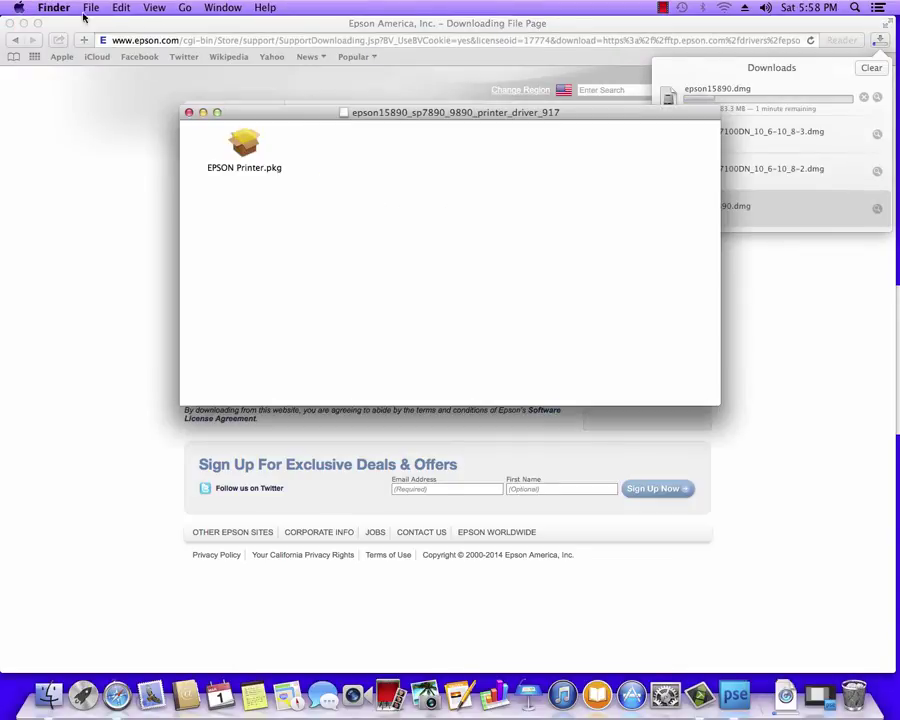
pyautogui.click(9, 23)
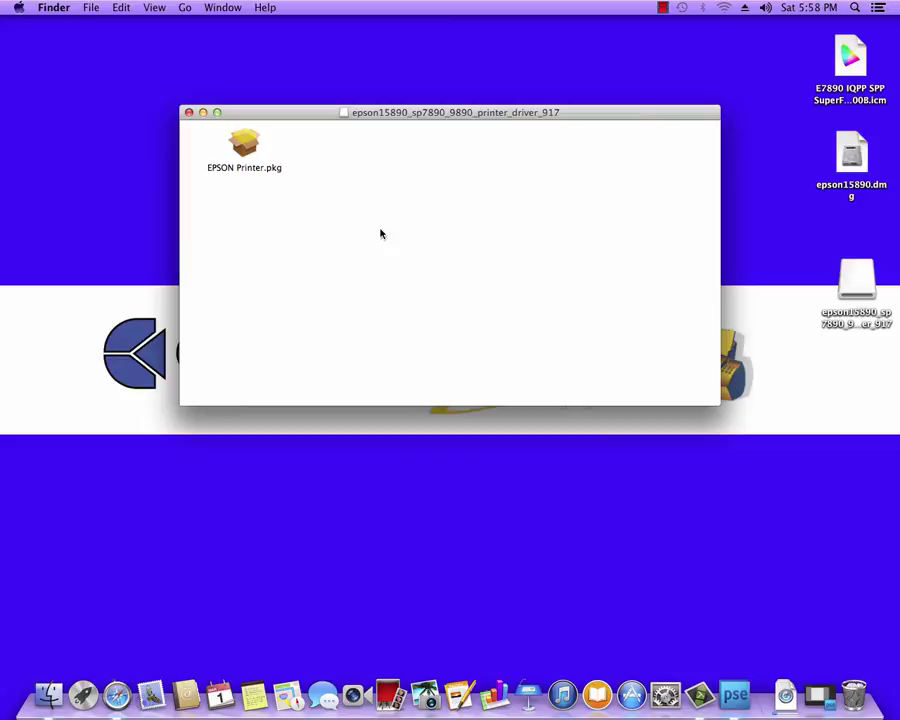
pyautogui.moveTo(290, 114); pyautogui.dragTo(311, 88)
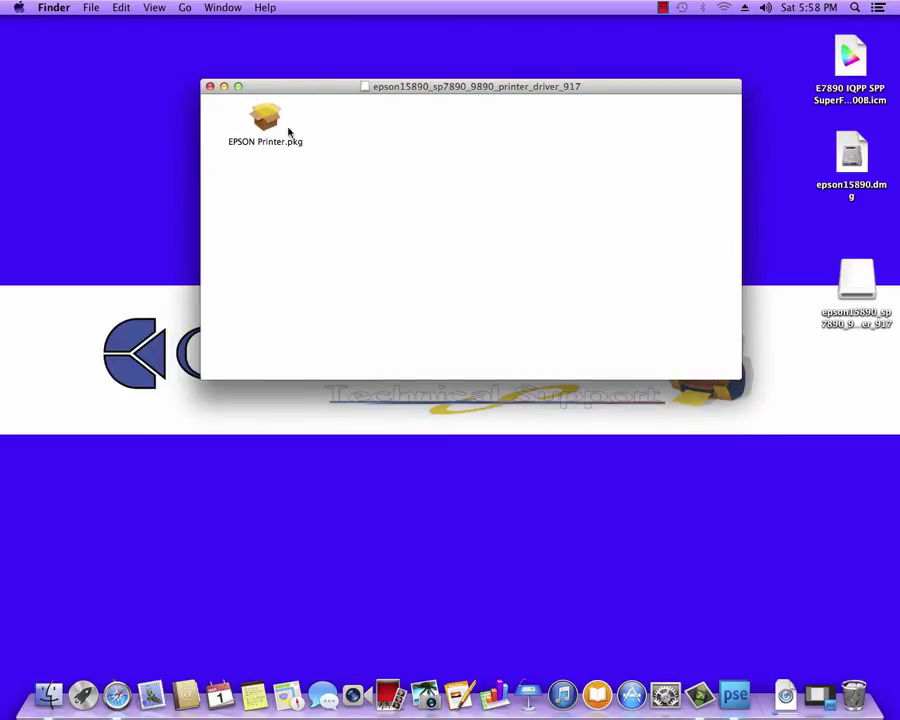
# Run EPSON Printer.pkg, agree to the license, and start the standard install on Macintosh HD.
pyautogui.doubleClick(268, 125)
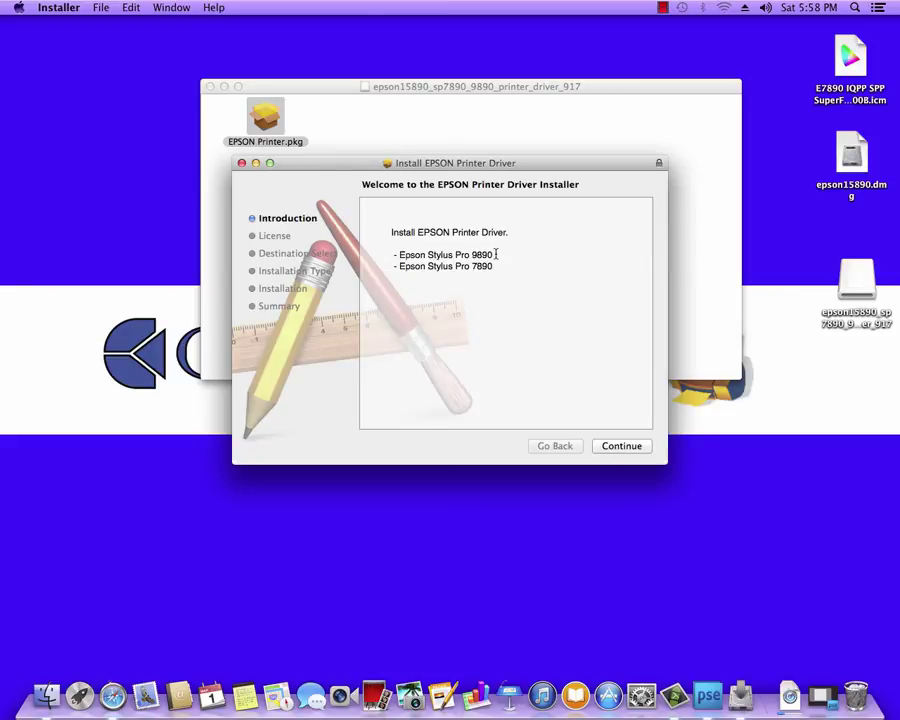
pyautogui.click(628, 446)
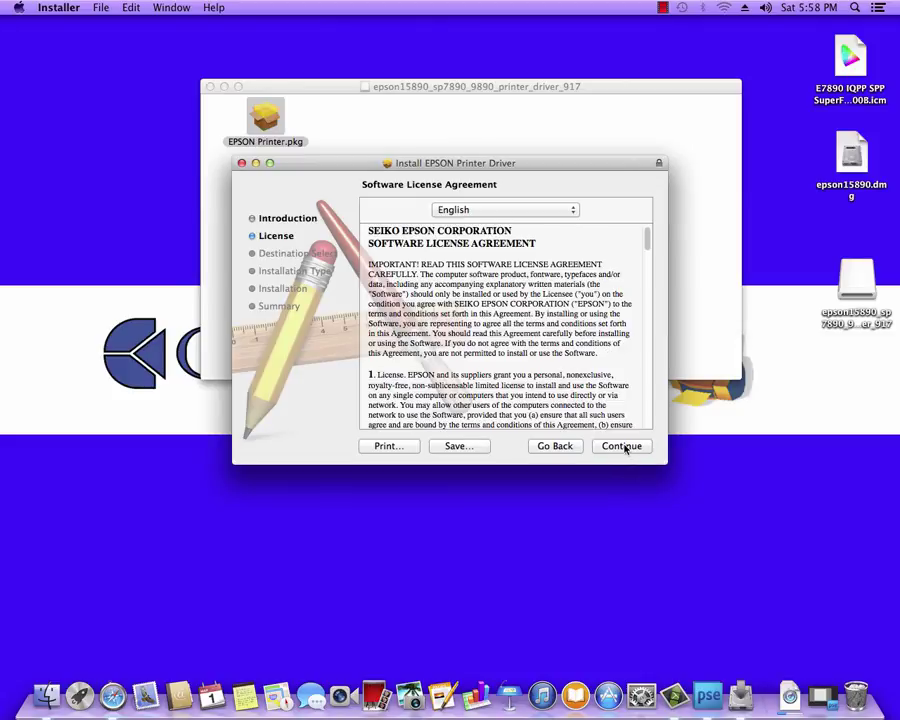
pyautogui.click(622, 446)
pyautogui.click(572, 275)
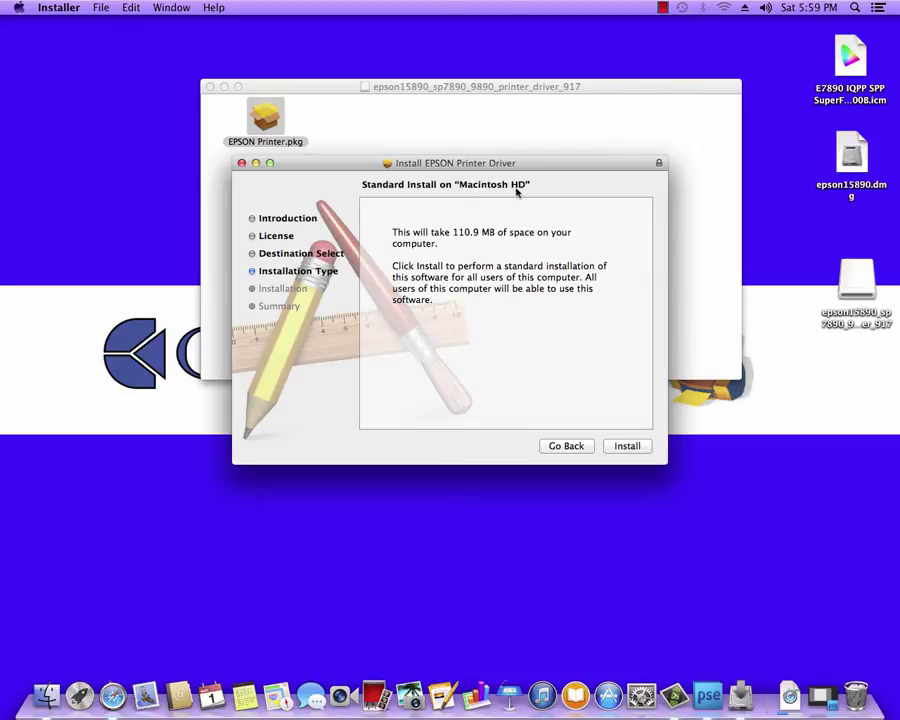
pyautogui.click(633, 448)
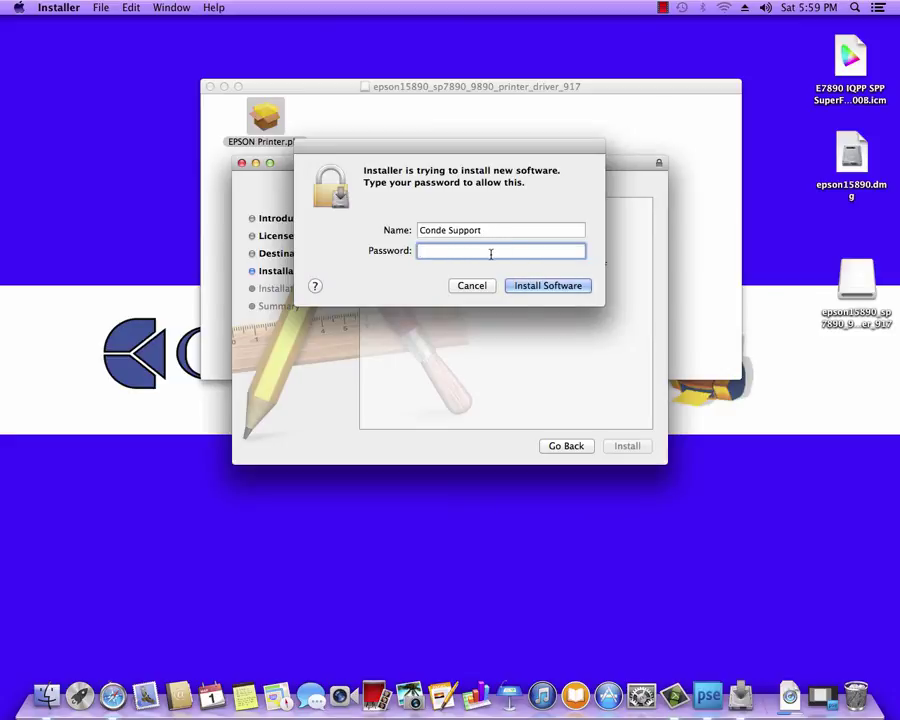
# Authorize the EPSON driver install with the administrator password and let it finish.
pyautogui.click(546, 287)
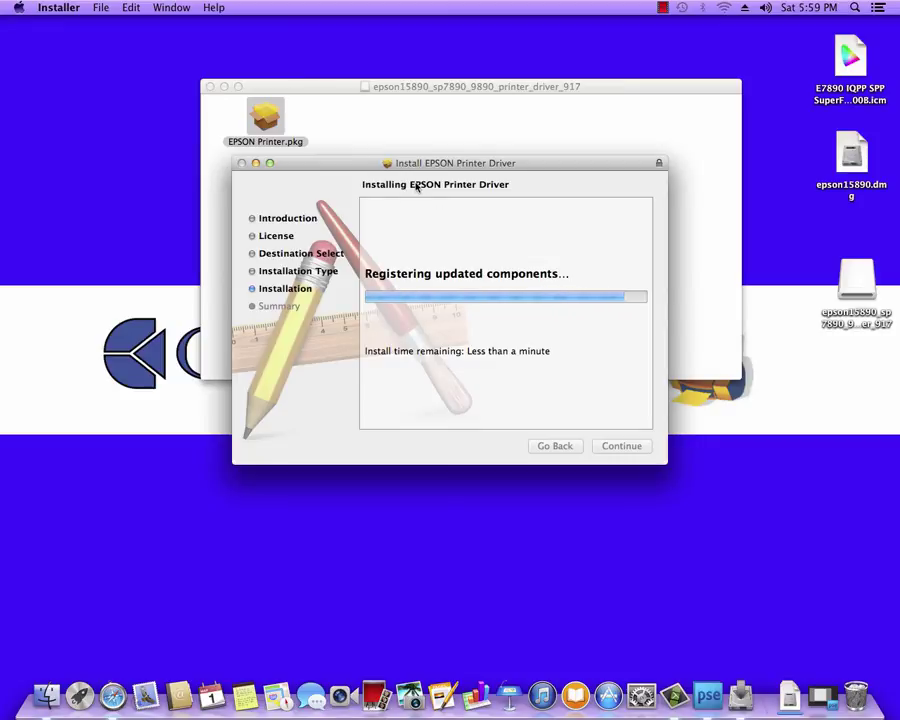
pyautogui.moveTo(424, 164); pyautogui.dragTo(407, 147)
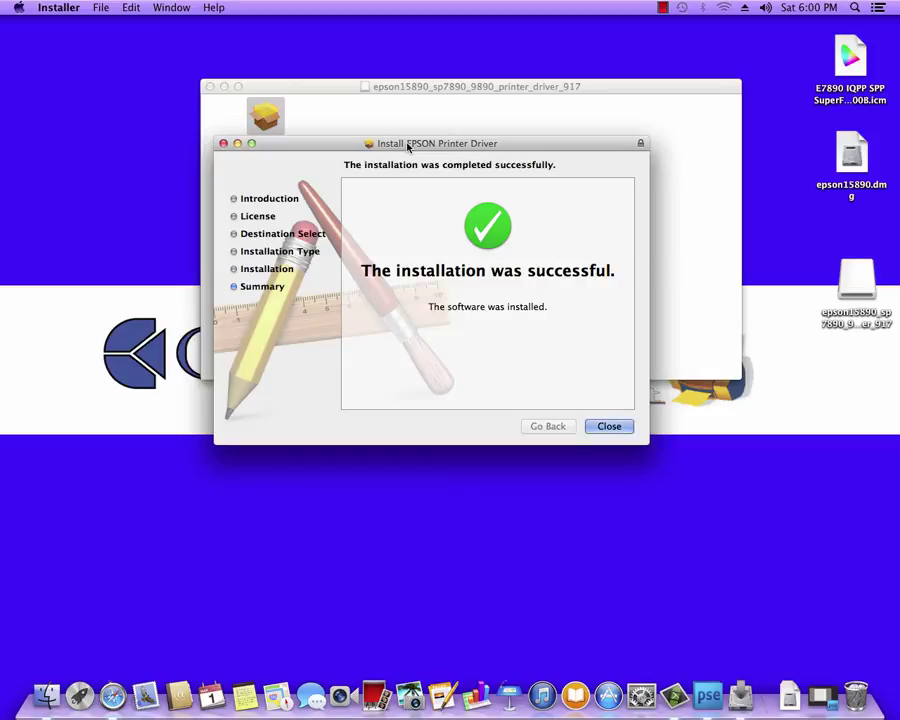
# Verify Epson Stylus Pro 7890 is listed in Printers & Scanners, then close settings and the driver window.
pyautogui.click(617, 428)
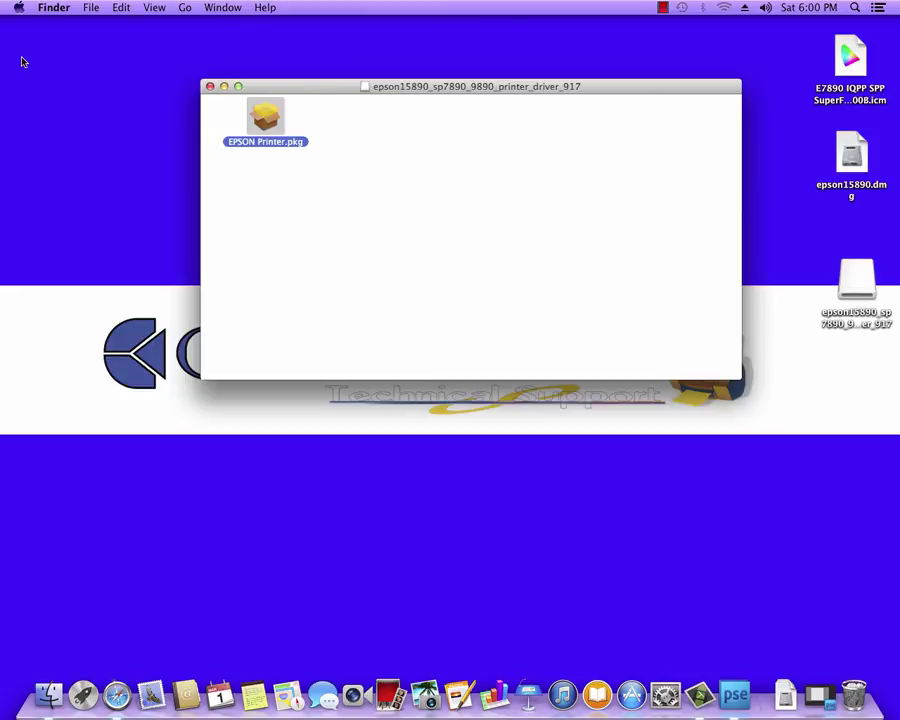
pyautogui.click(18, 9)
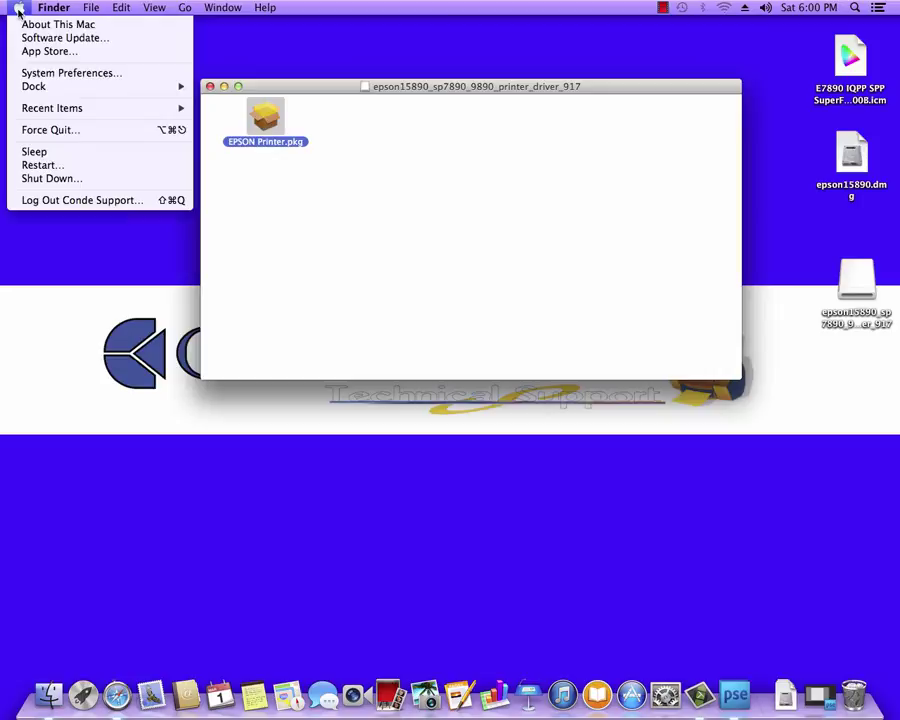
pyautogui.click(46, 72)
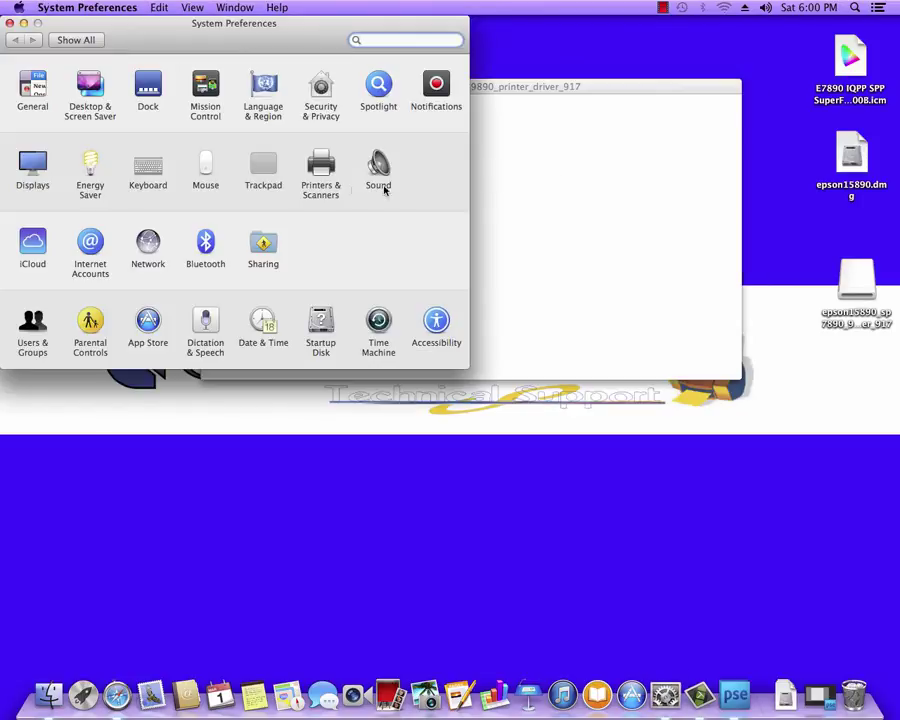
pyautogui.click(323, 170)
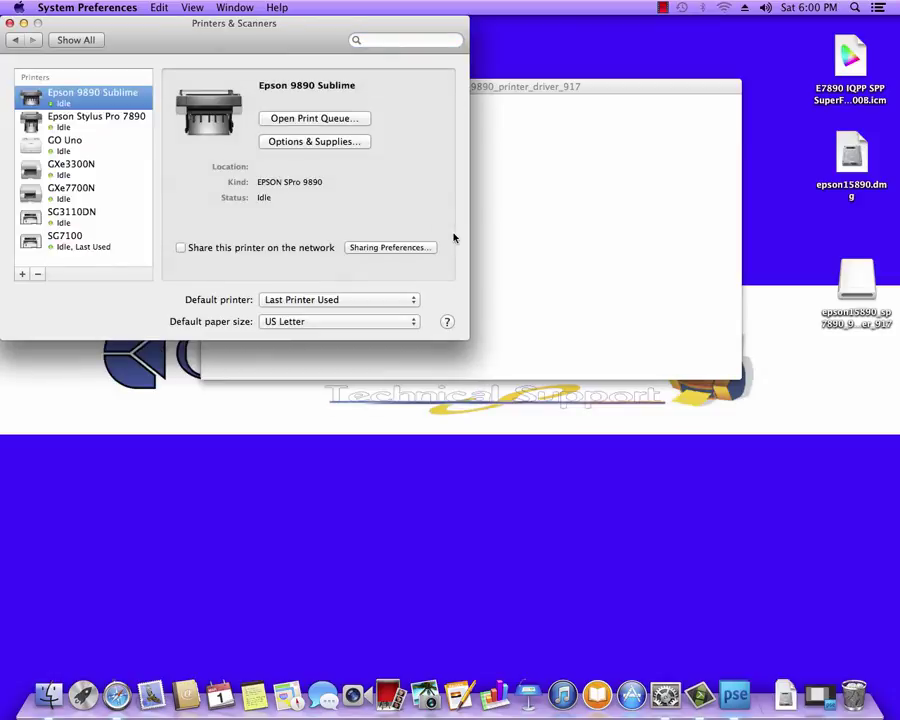
pyautogui.click(62, 118)
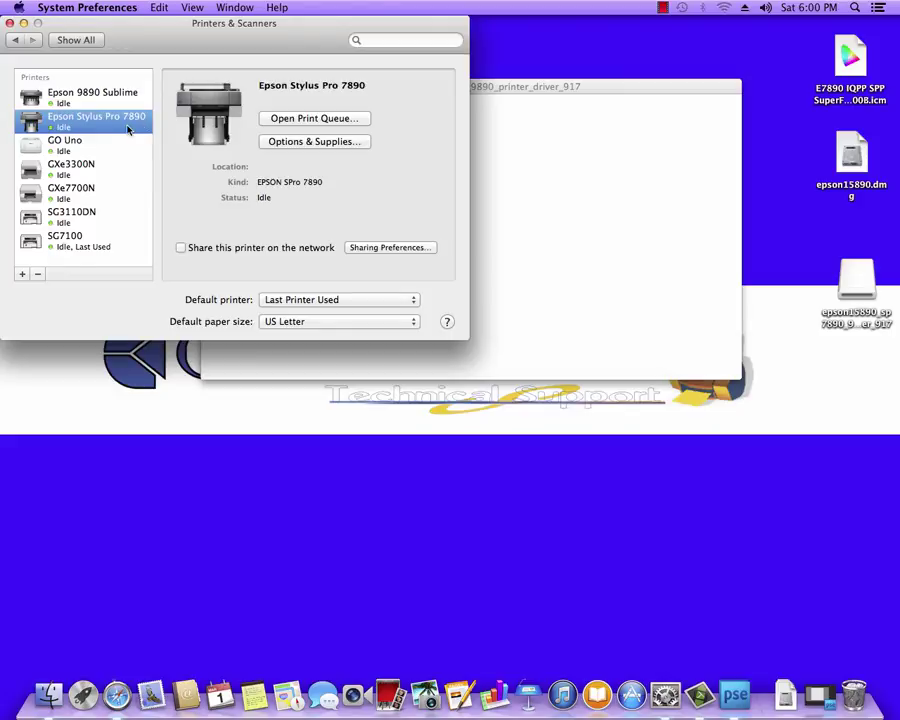
pyautogui.click(10, 27)
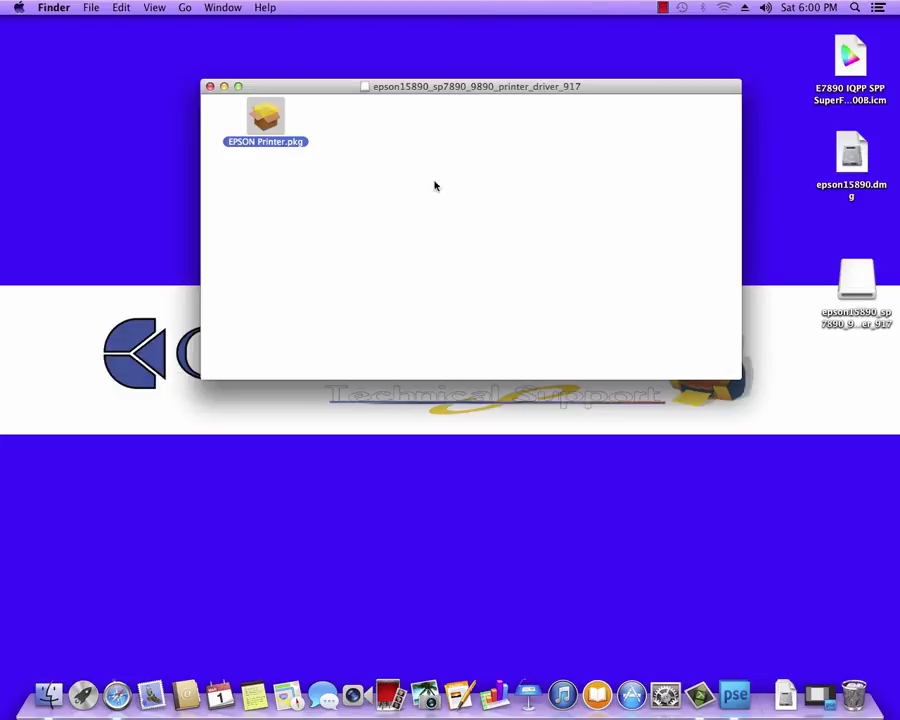
pyautogui.click(210, 87)
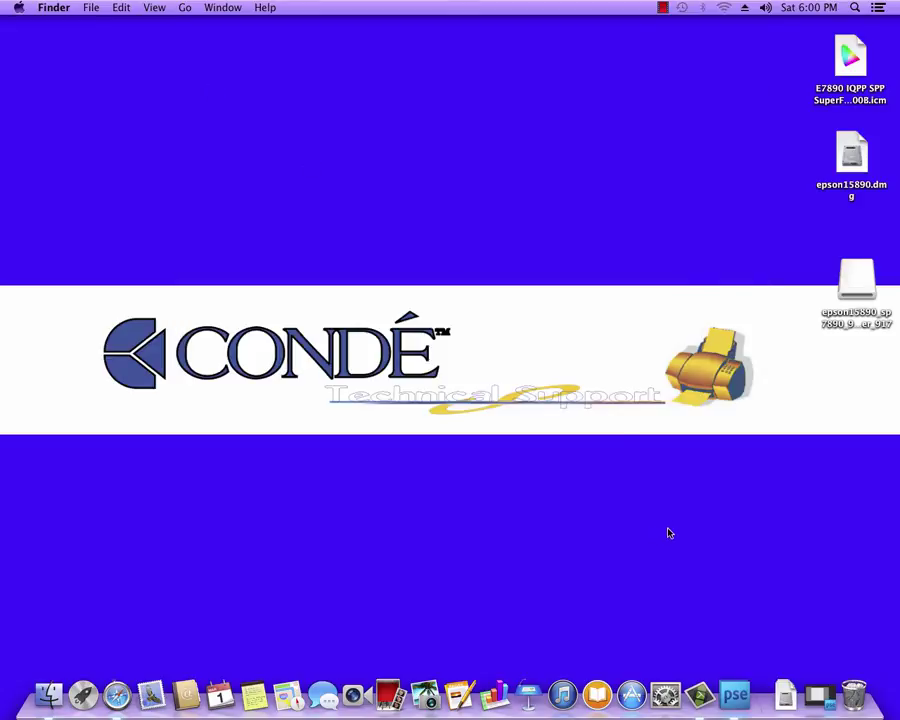
# Launch Photoshop Elements, pick the Move tool, and open File > Print for Untitled-1.
pyautogui.click(740, 700)
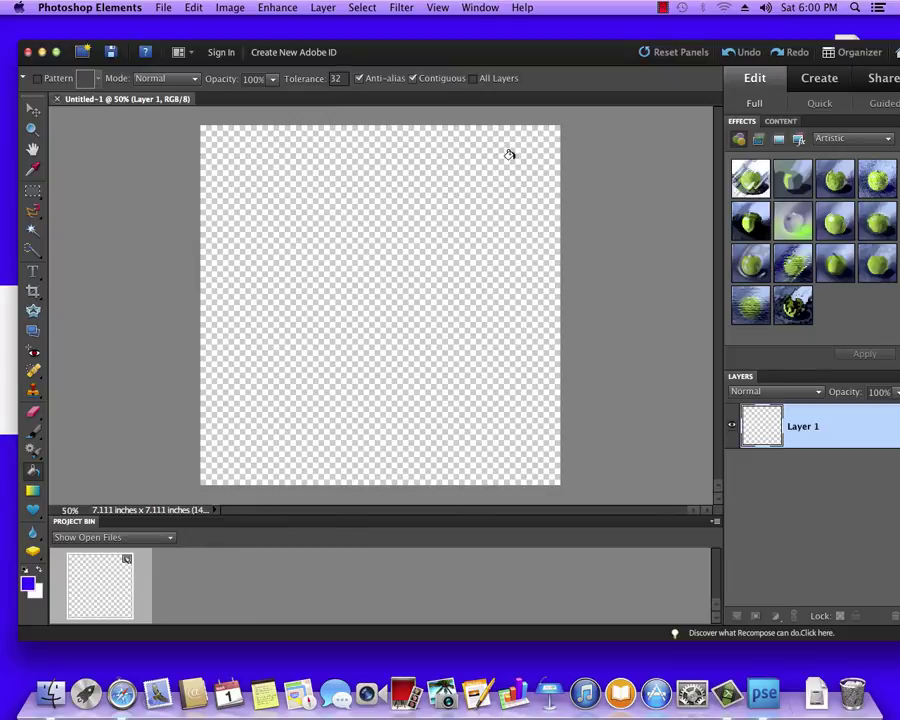
pyautogui.click(33, 109)
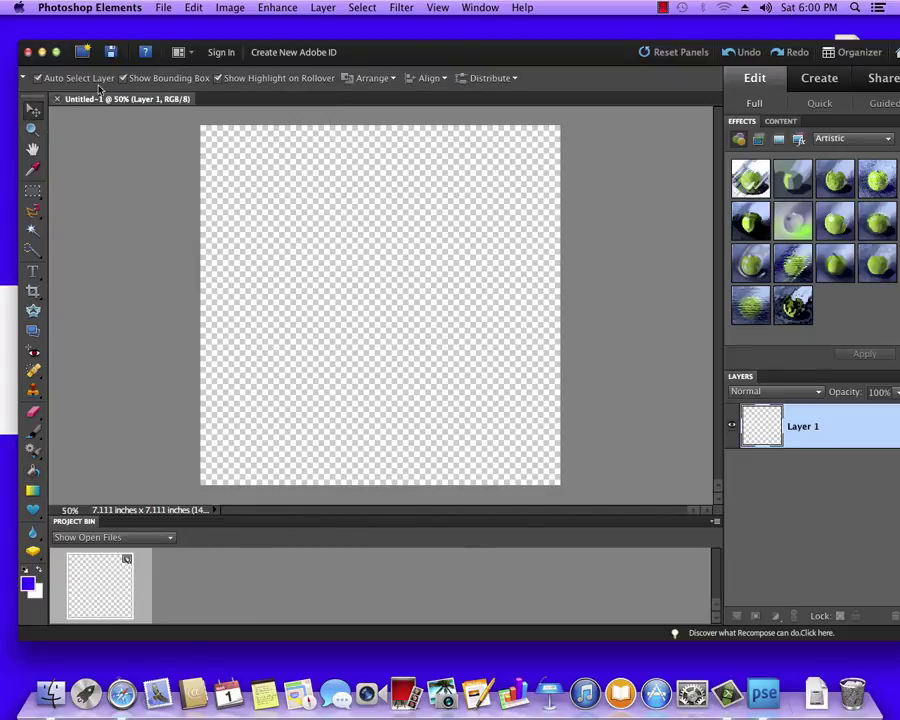
pyautogui.click(164, 8)
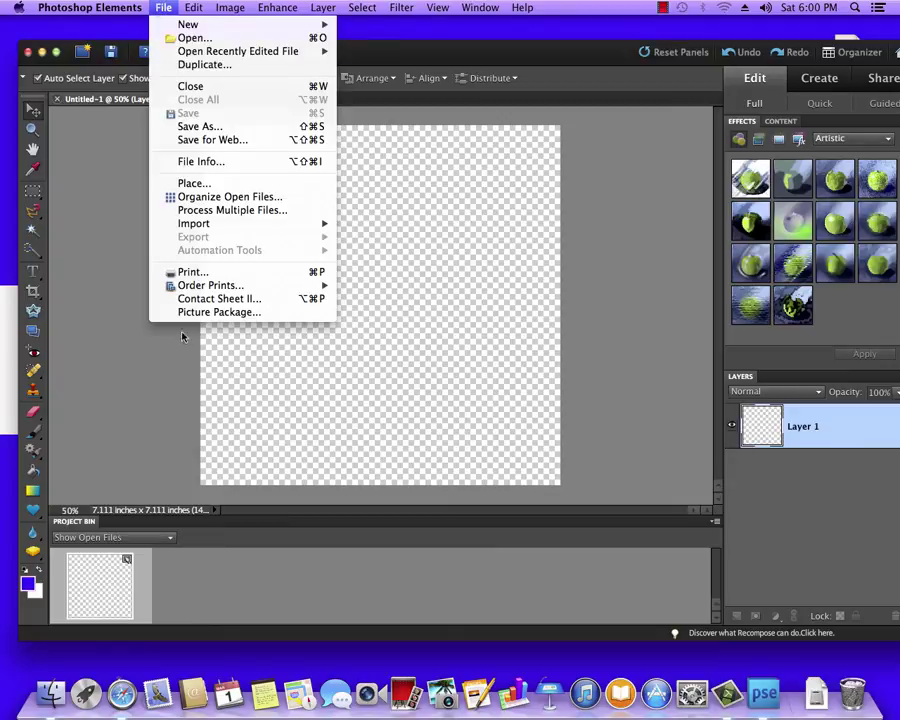
pyautogui.click(192, 272)
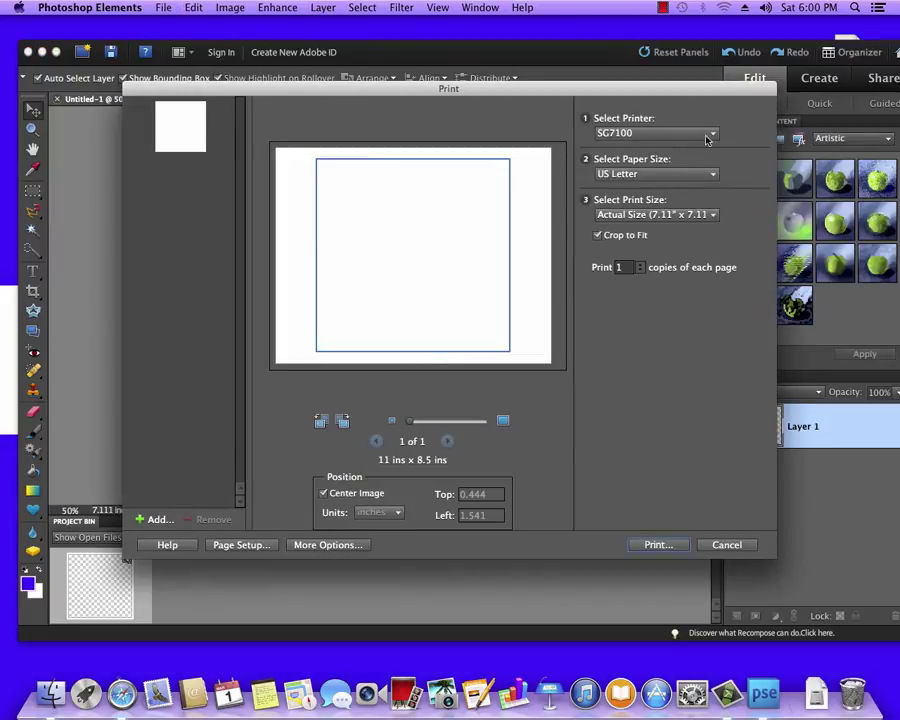
# Choose the Epson Stylus Pro 7890 printer and the E7890 IQPP SPP SuperFine RGB Poplin 1600B.icm profile.
pyautogui.click(652, 133)
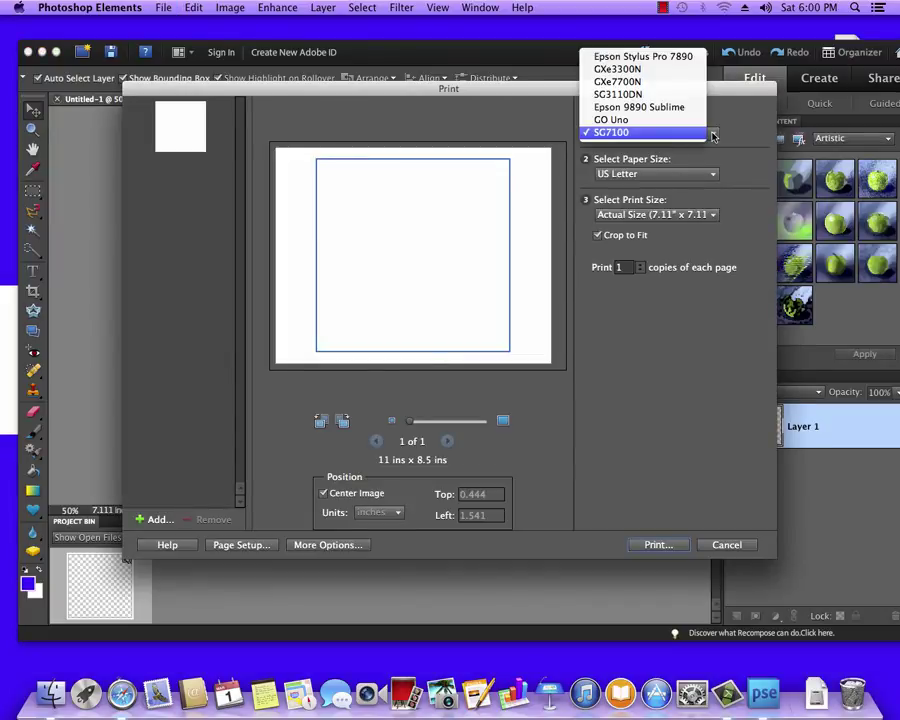
pyautogui.click(648, 57)
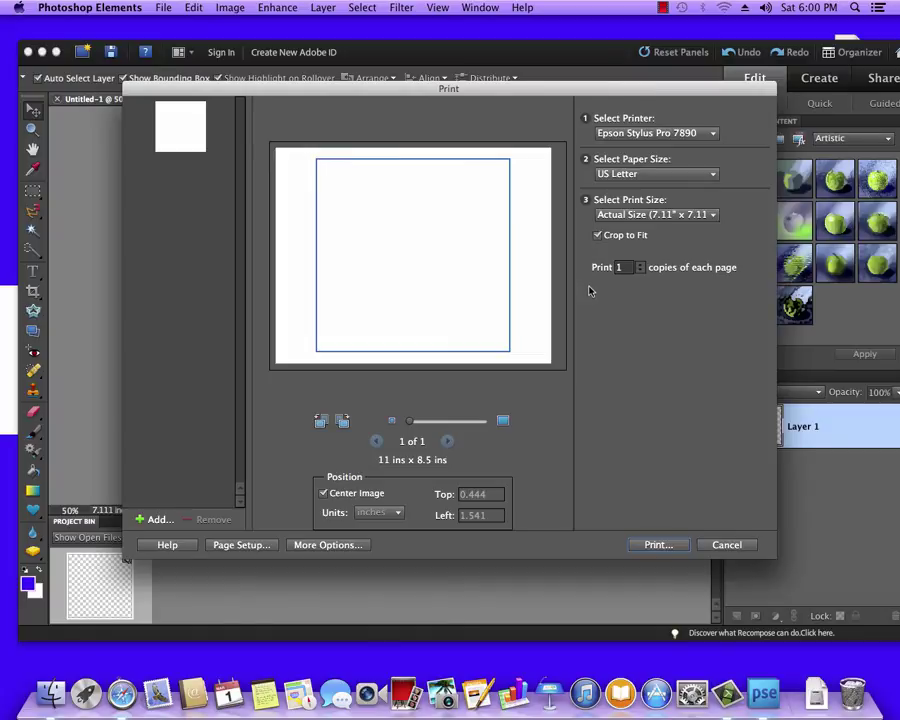
pyautogui.click(327, 546)
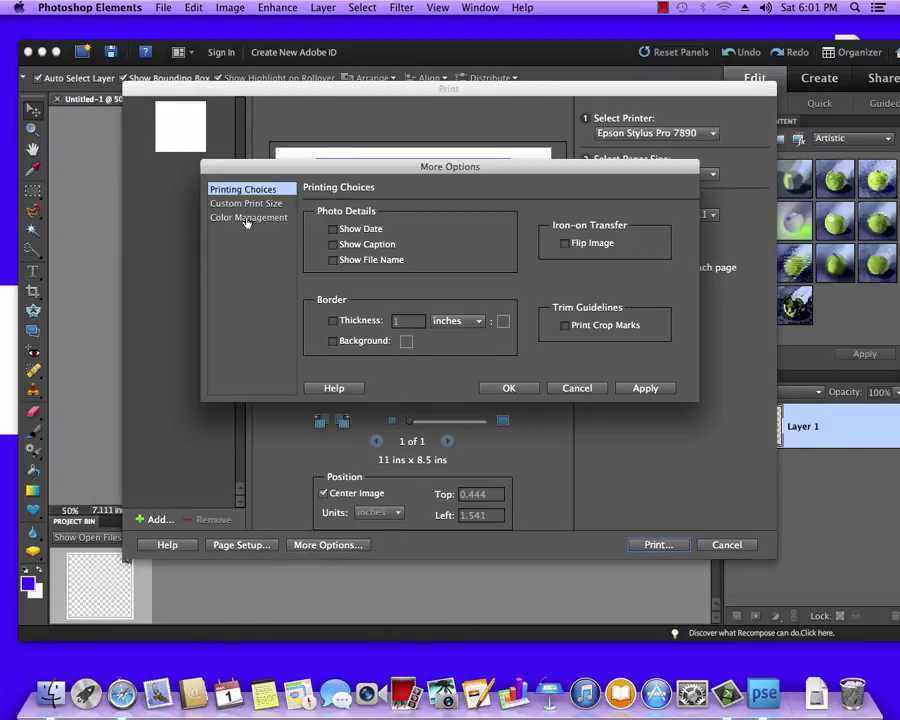
pyautogui.click(247, 218)
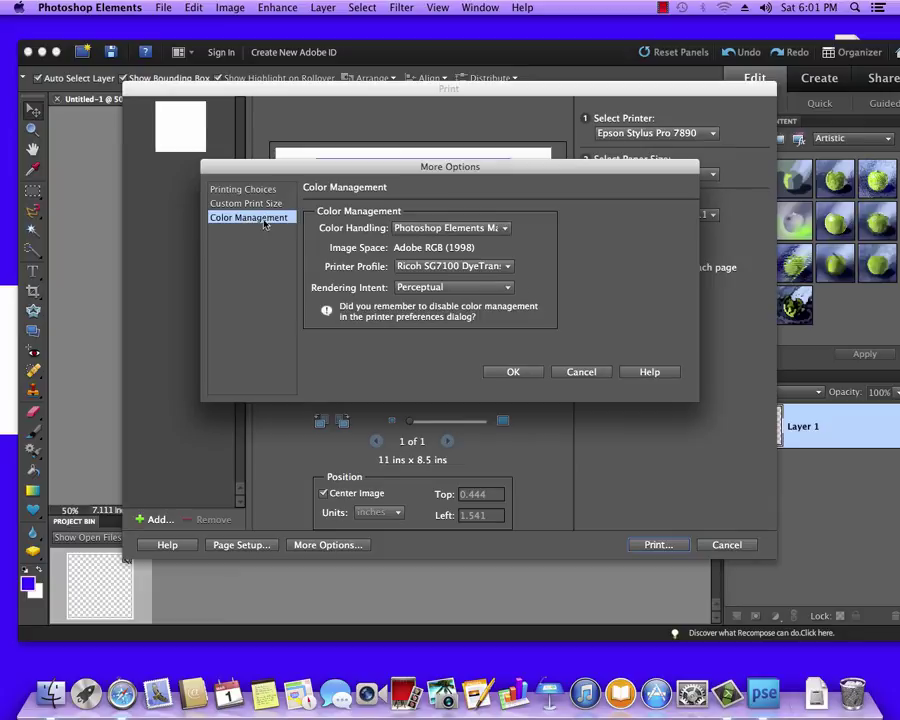
pyautogui.click(505, 267)
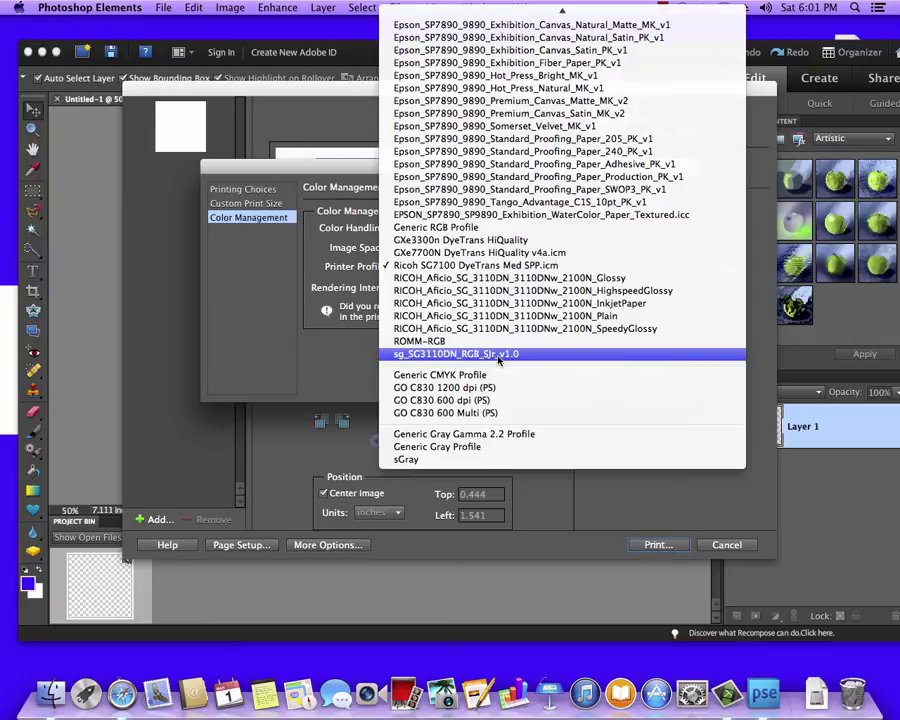
pyautogui.scroll(15, 500, 358)
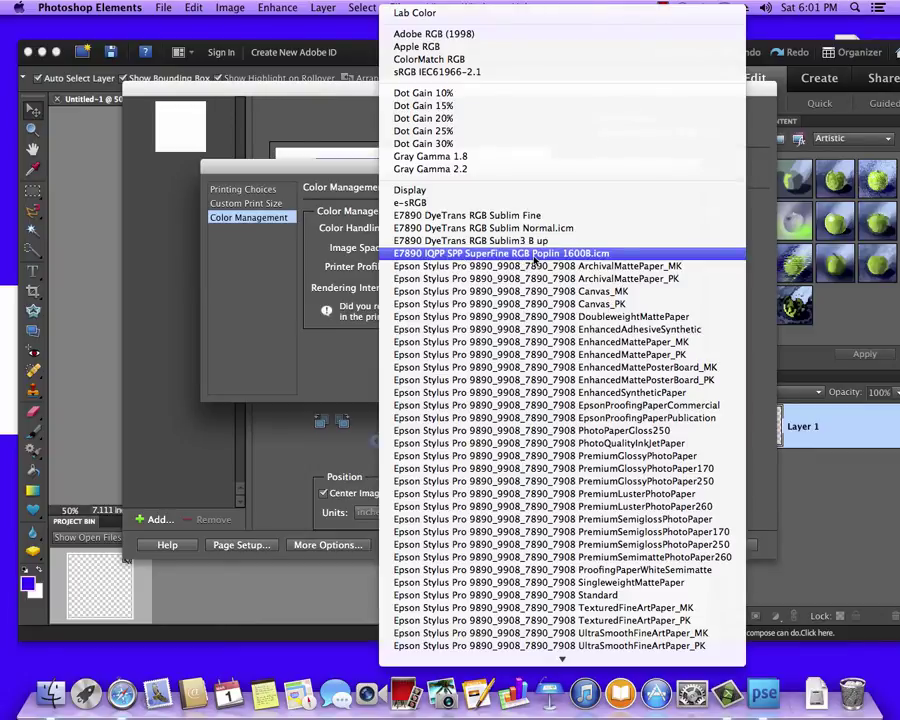
pyautogui.click(535, 258)
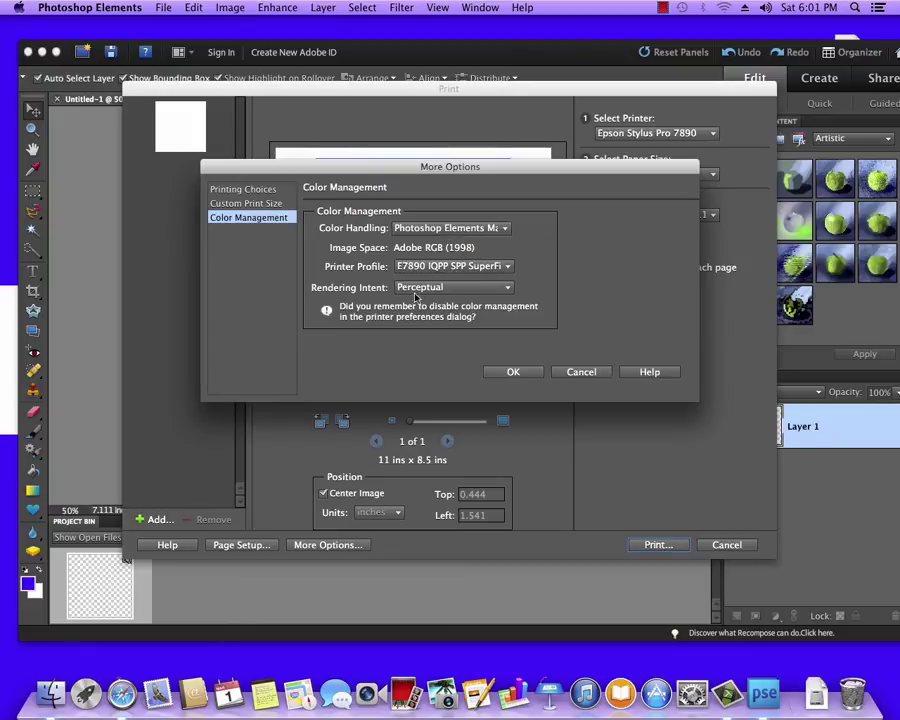
pyautogui.click(513, 373)
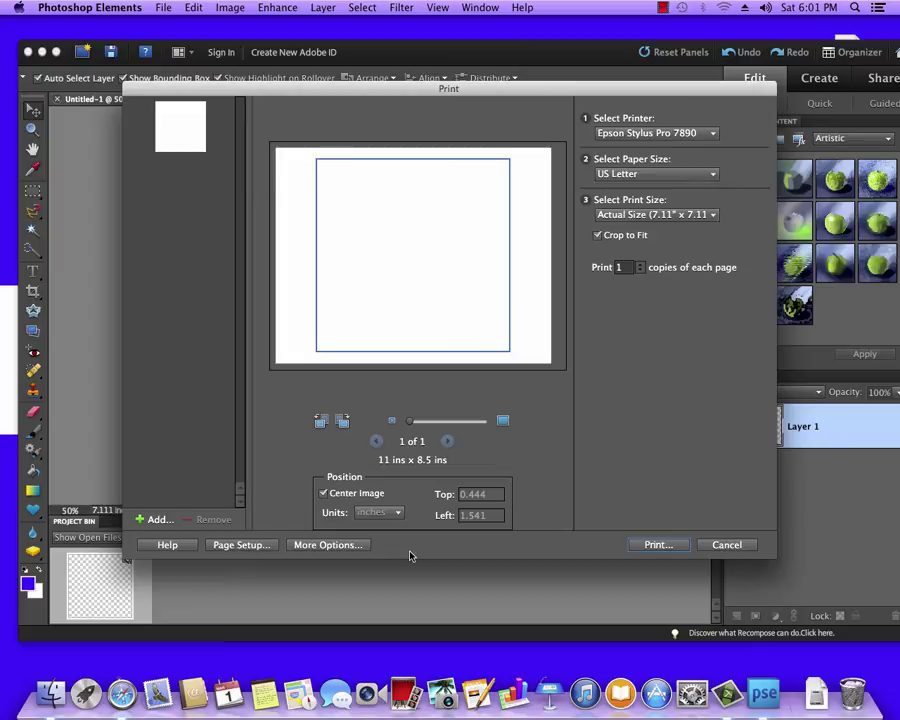
# Continue past the low-resolution warning and show the expanded dialog's Printer Settings pane.
pyautogui.click(658, 544)
pyautogui.click(462, 380)
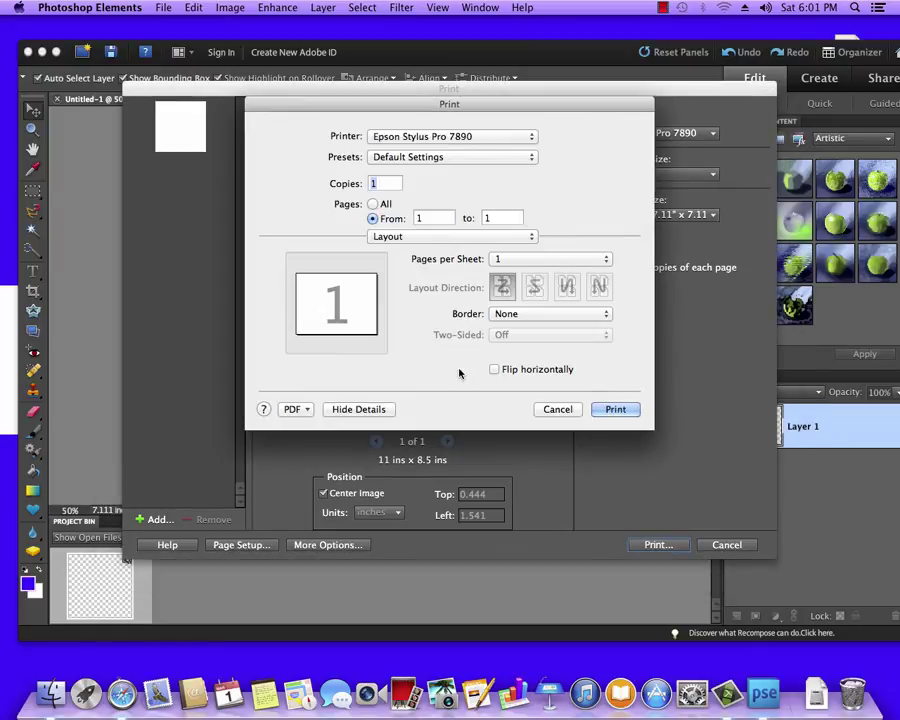
pyautogui.click(358, 409)
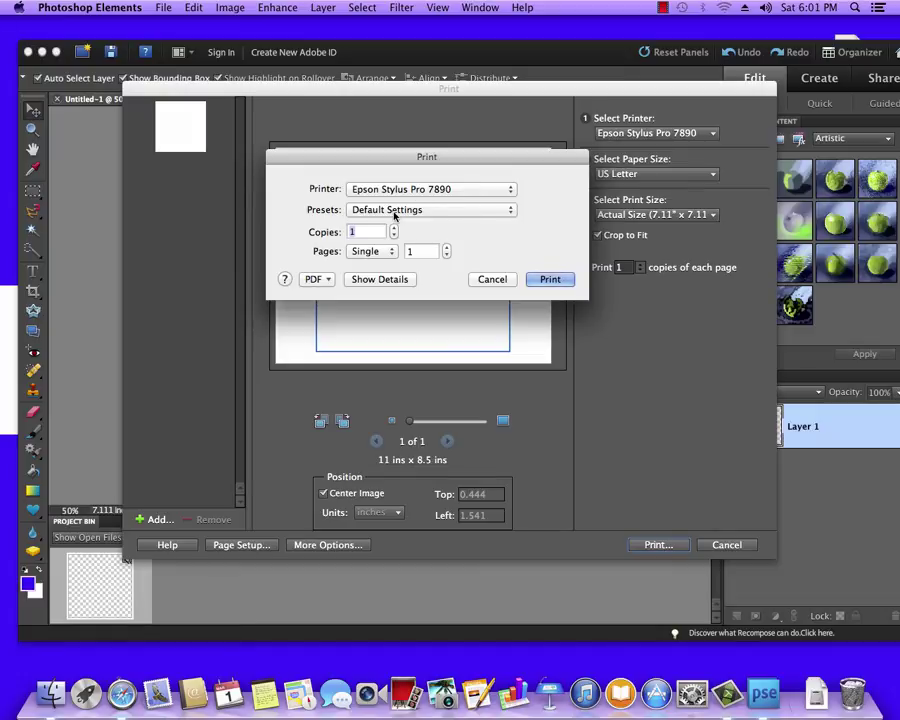
pyautogui.click(377, 280)
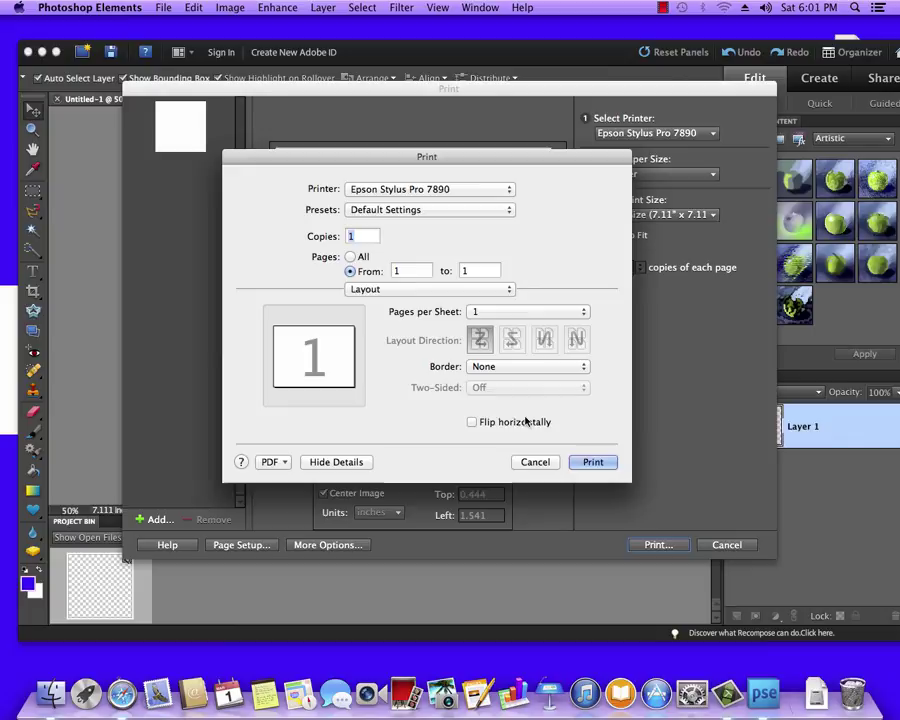
pyautogui.click(507, 291)
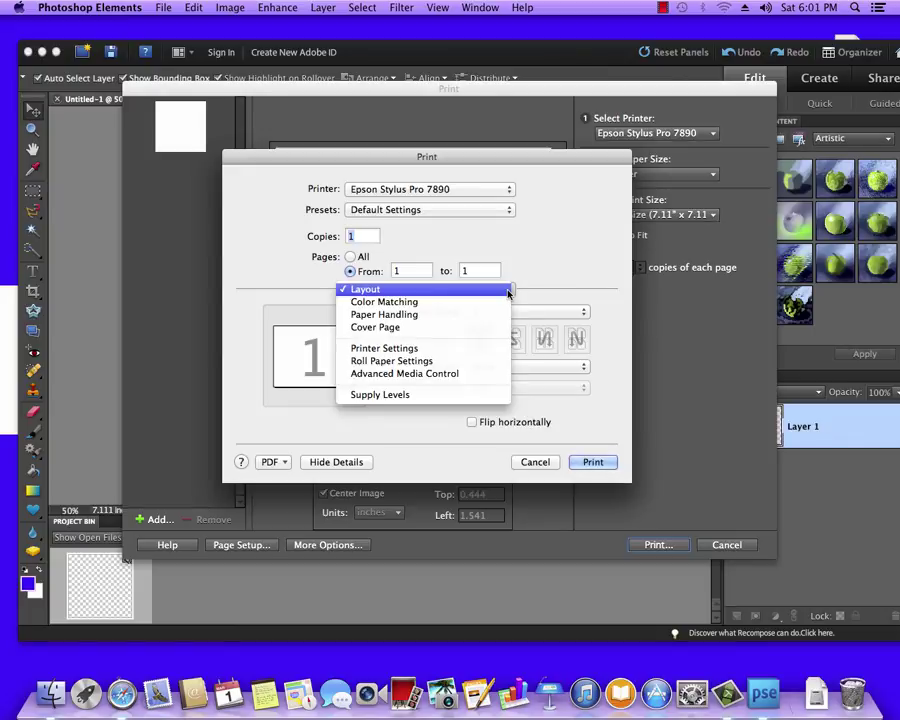
pyautogui.click(378, 349)
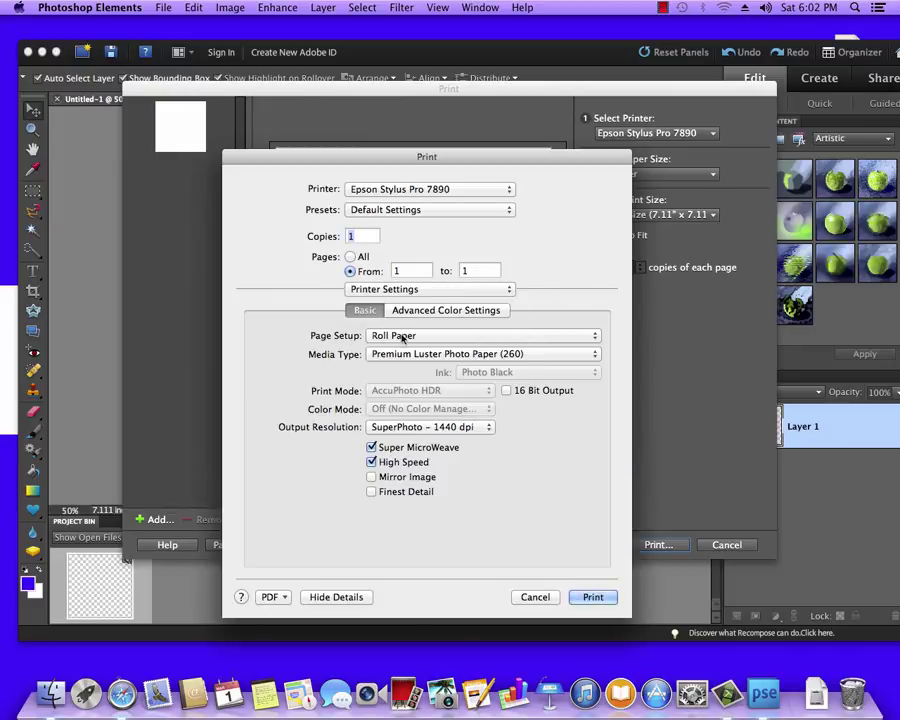
# Set Enhanced Matte Paper, SuperPhoto – 2880 dpi output resolution, and enable Mirror Image.
pyautogui.click(592, 355)
pyautogui.moveTo(485, 392)
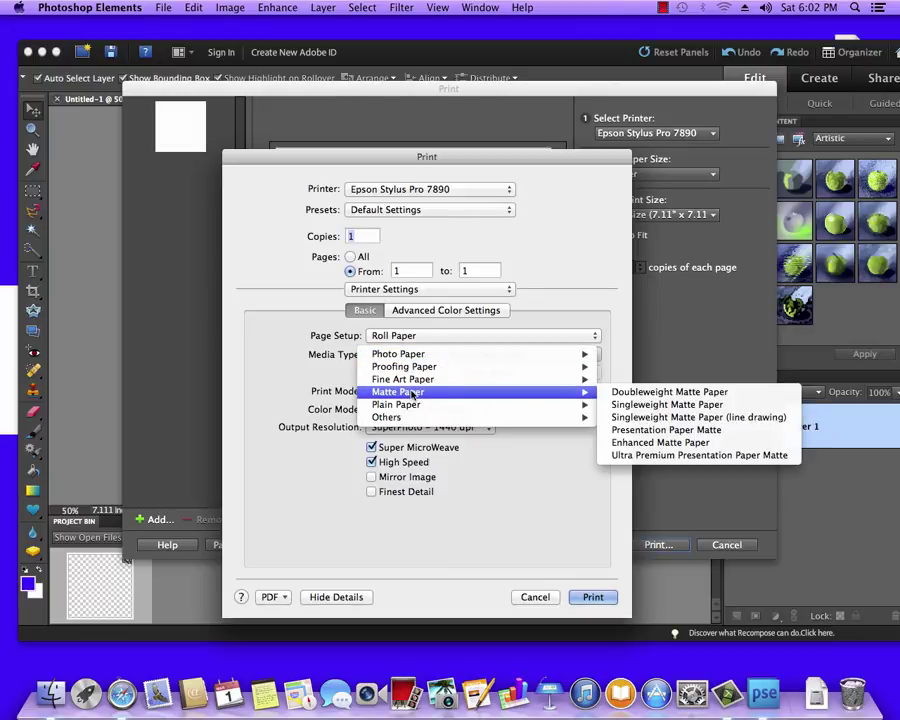
pyautogui.click(639, 445)
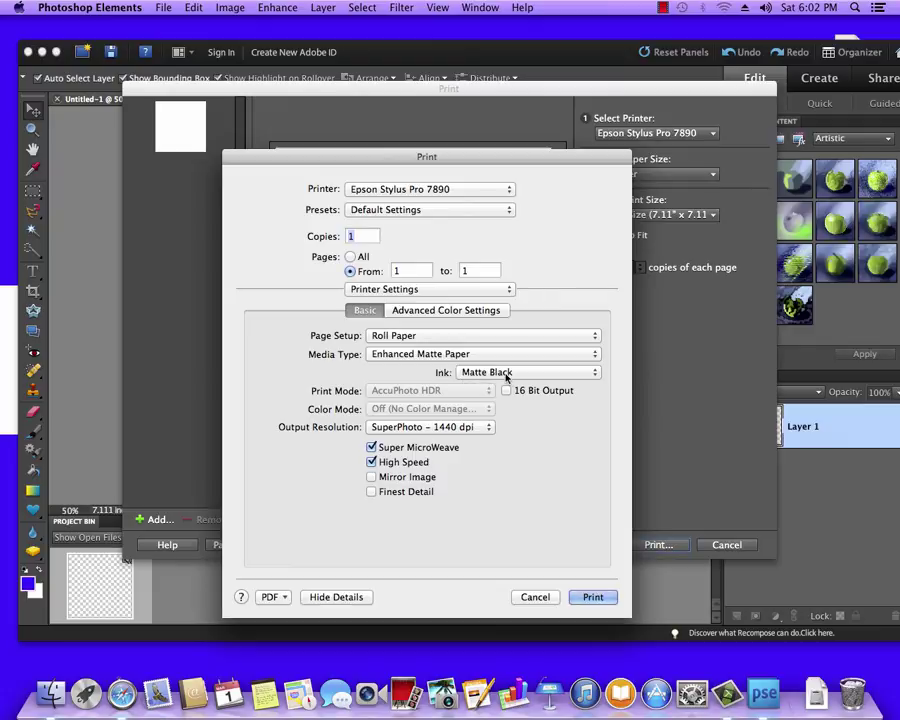
pyautogui.click(490, 428)
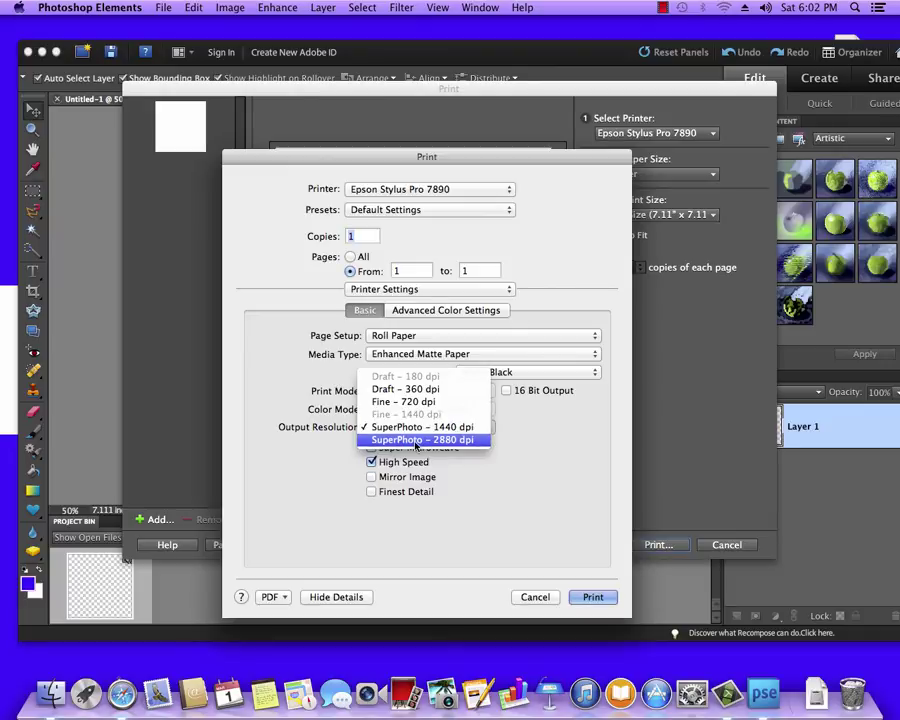
pyautogui.click(452, 441)
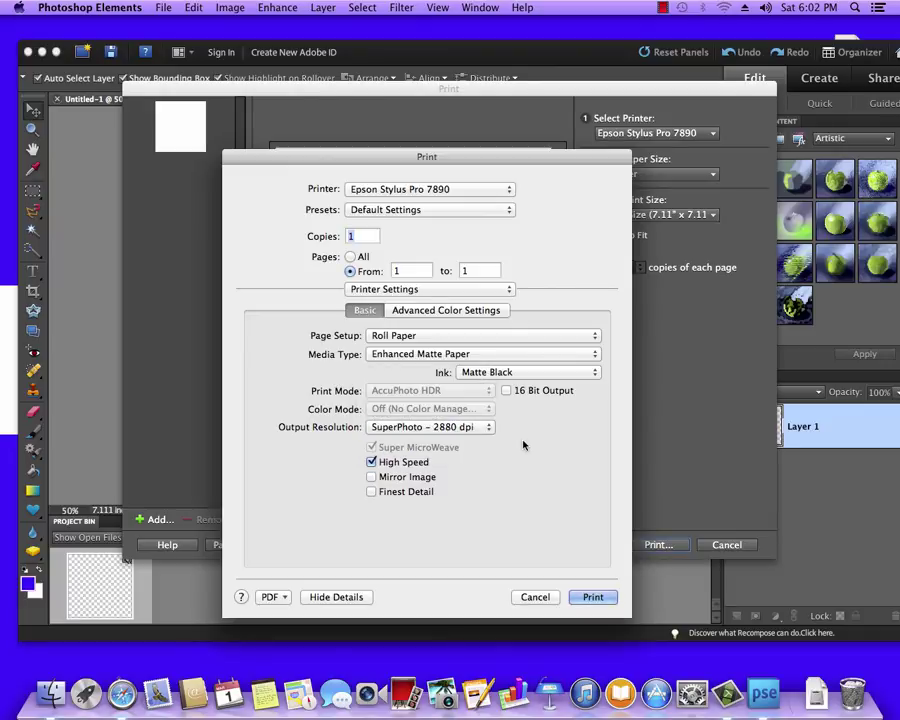
pyautogui.click(372, 478)
# Verify the Epson color management settings, then save the current print settings as the 'Conde ICC' preset.
pyautogui.click(437, 312)
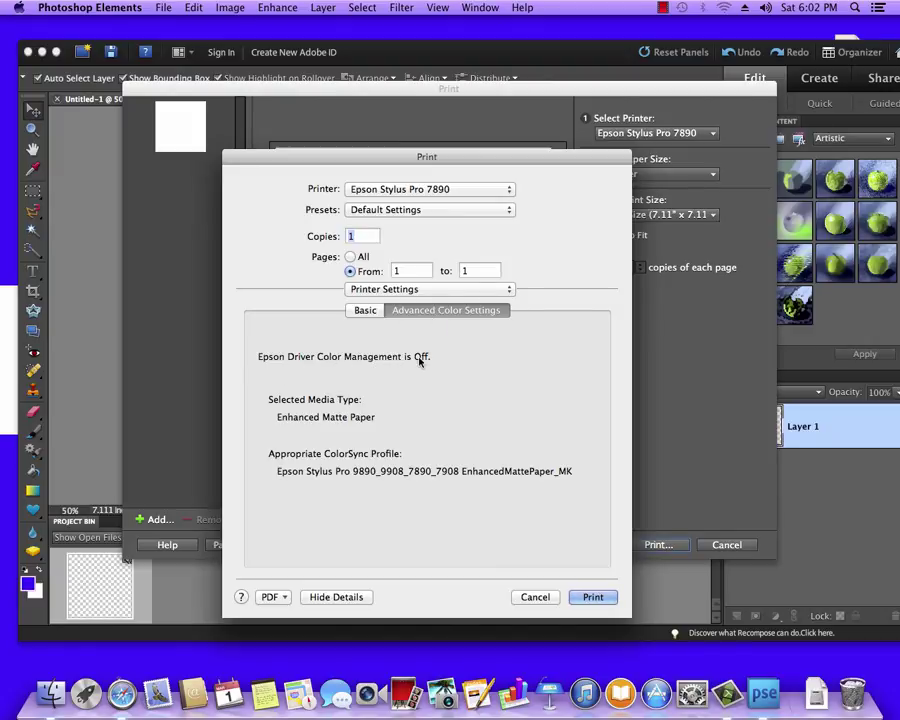
pyautogui.click(366, 312)
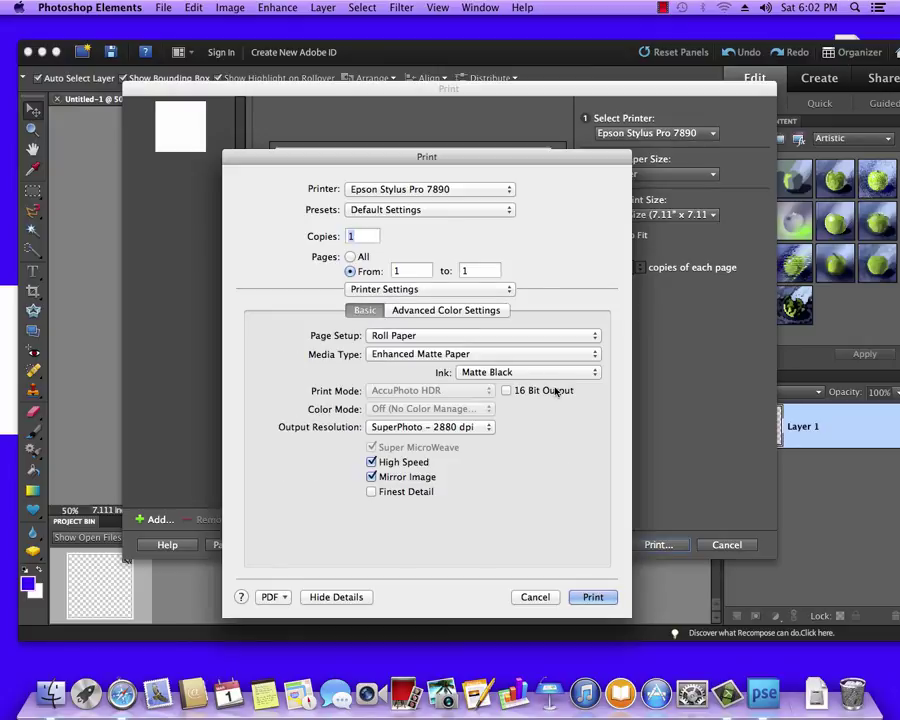
pyautogui.click(508, 210)
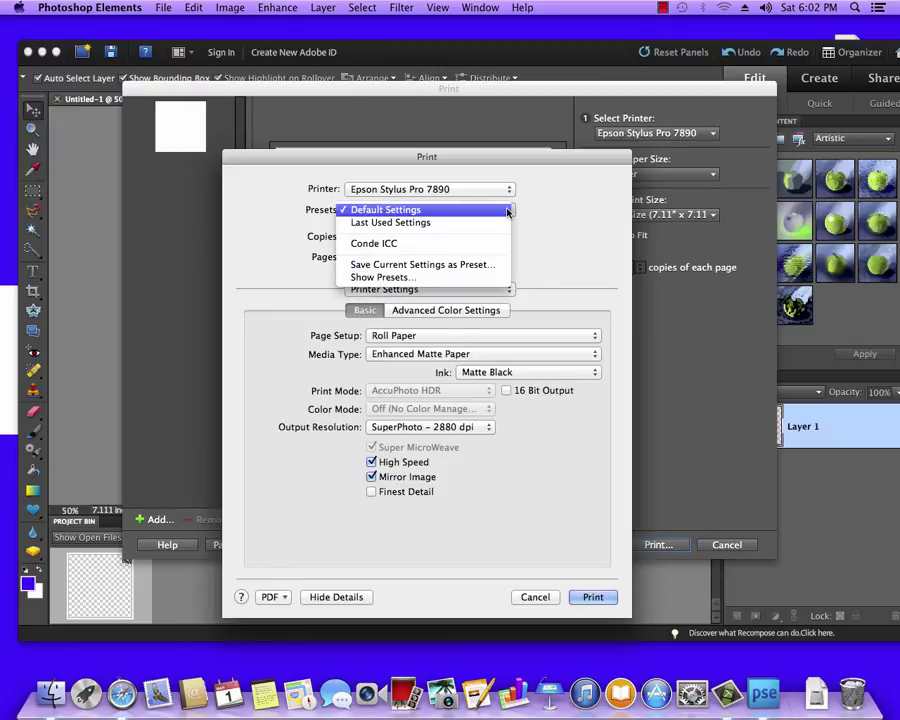
pyautogui.click(398, 265)
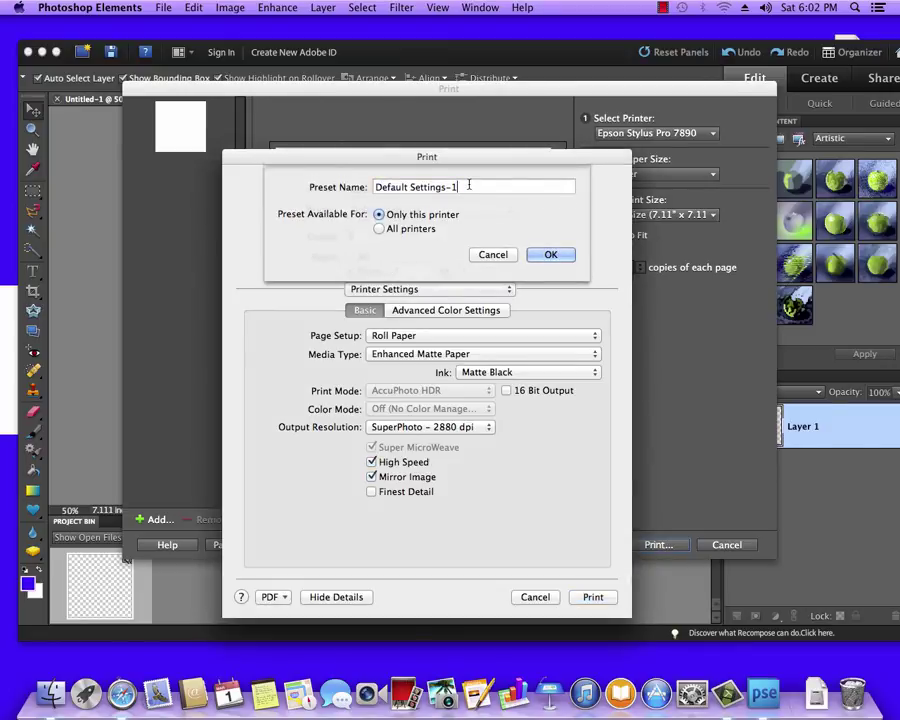
pyautogui.write('Conde ICC')
pyautogui.click(555, 256)
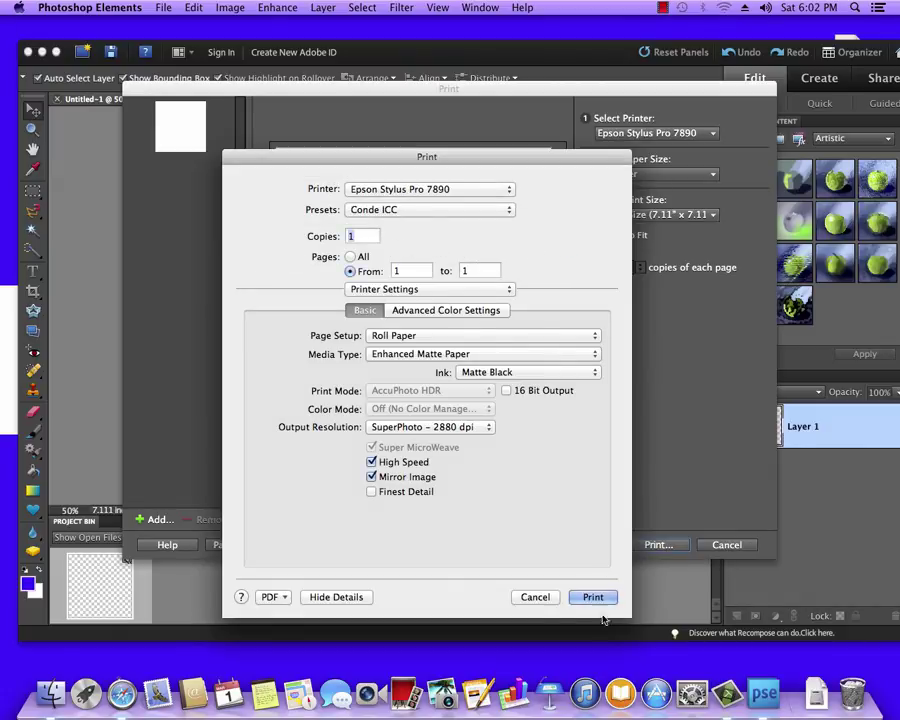
pyautogui.click(538, 596)
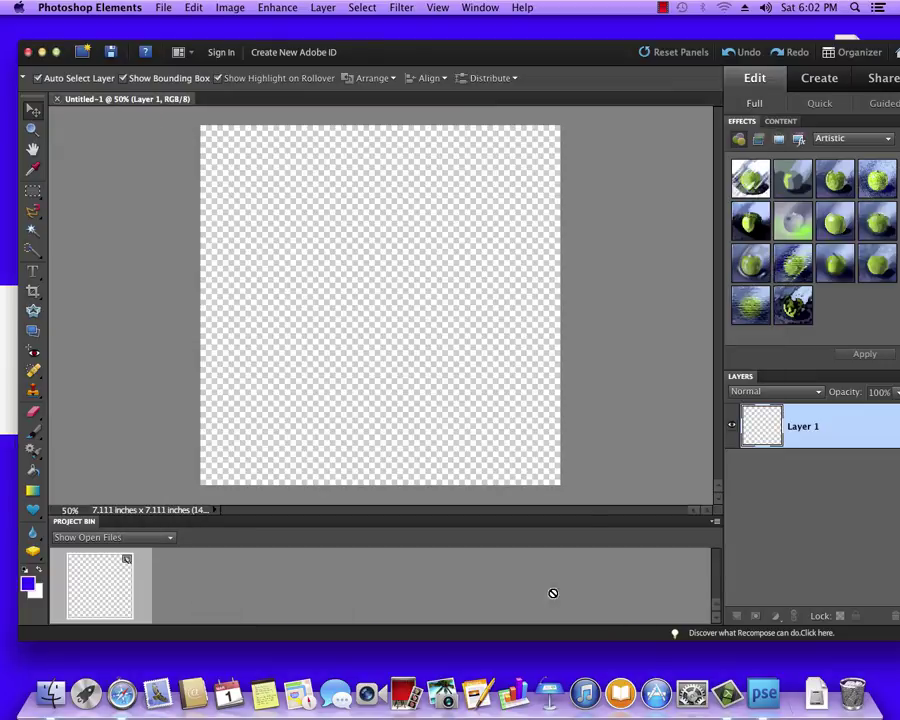
pyautogui.click(162, 7)
pyautogui.click(194, 271)
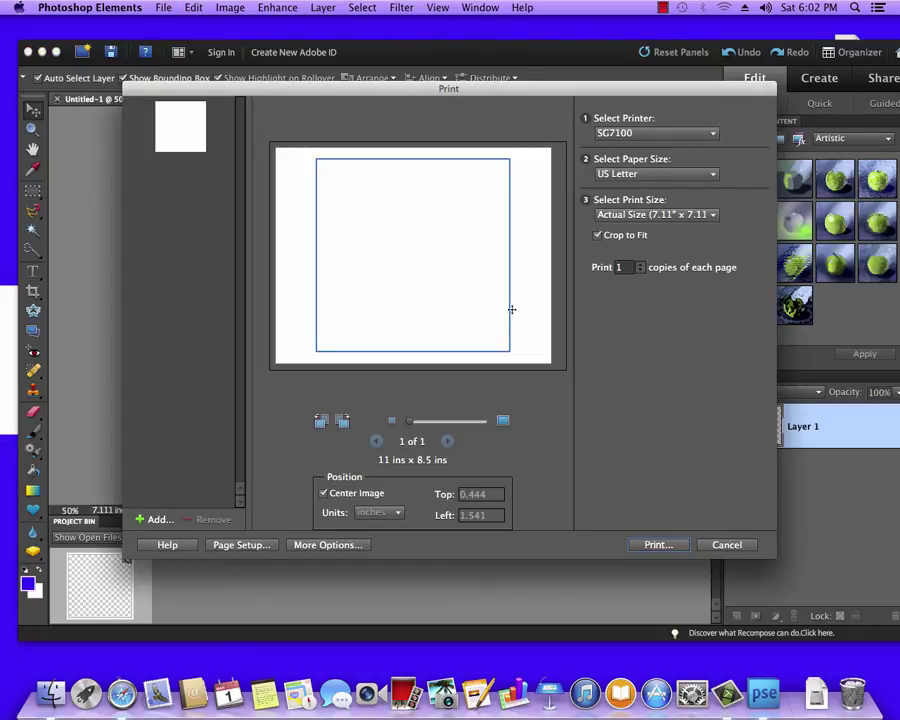
pyautogui.click(672, 548)
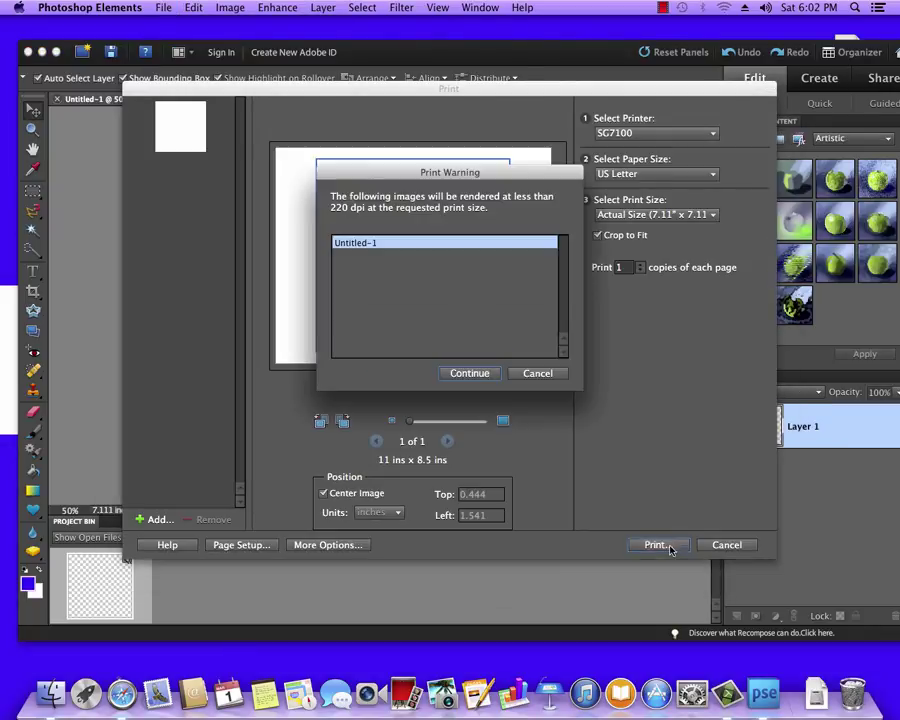
pyautogui.click(474, 372)
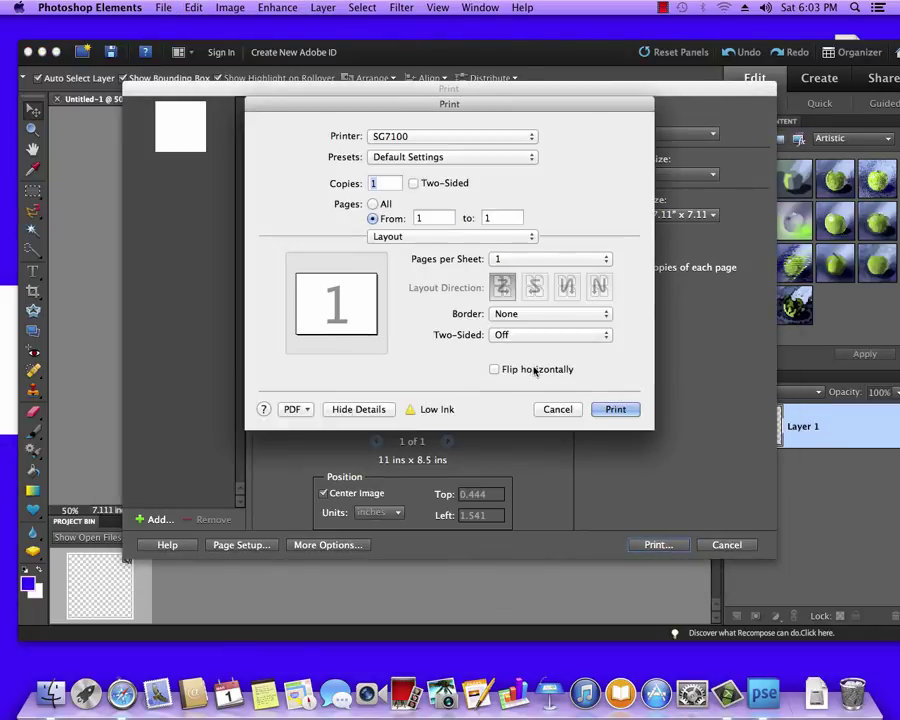
pyautogui.click(530, 137)
pyautogui.click(434, 73)
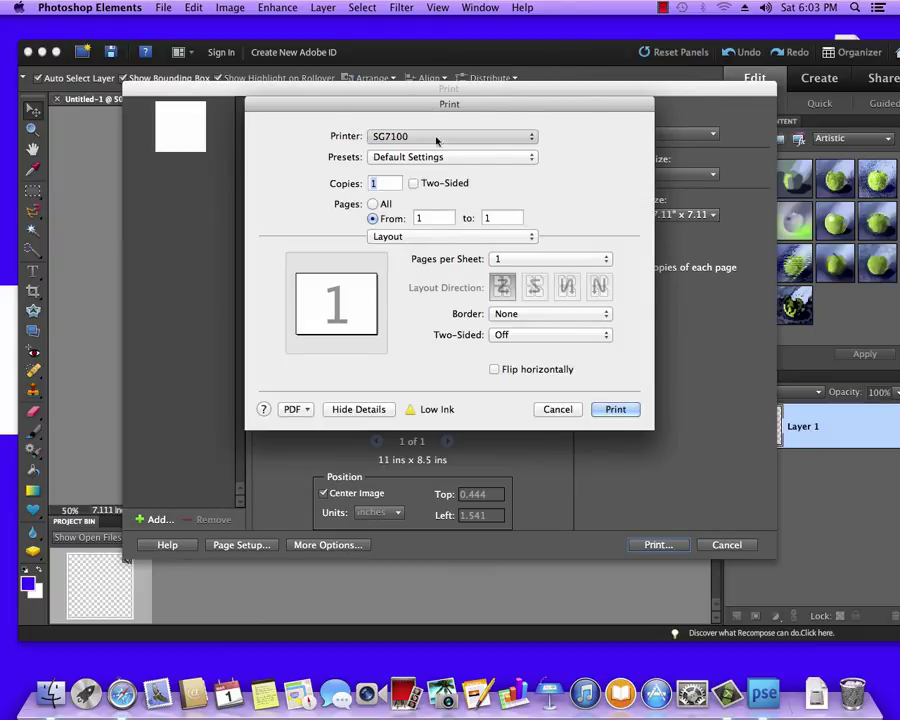
pyautogui.click(519, 160)
pyautogui.press('Escape')
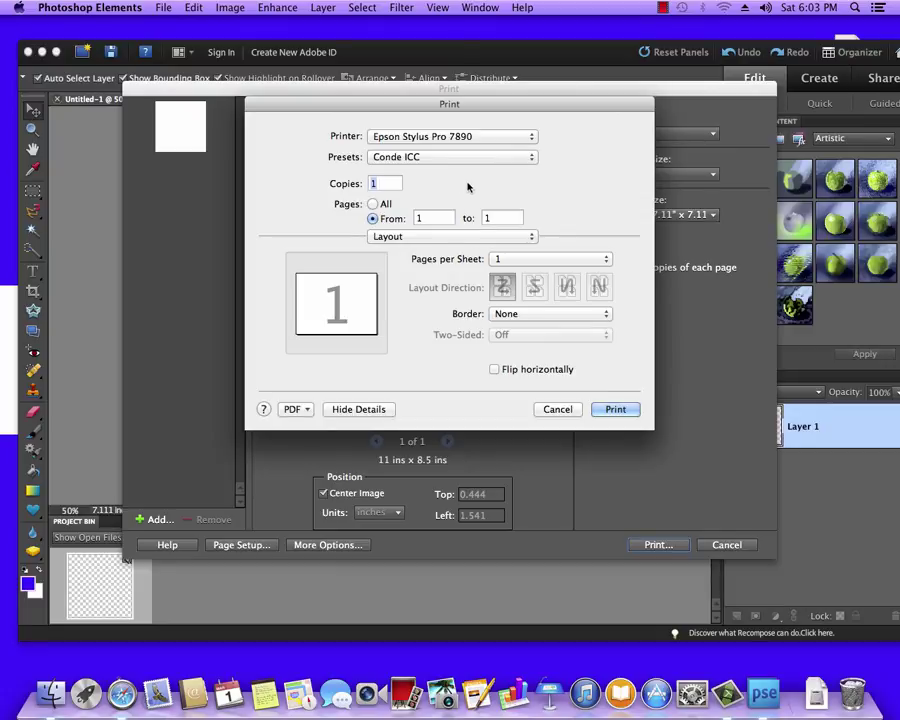
pyautogui.click(556, 410)
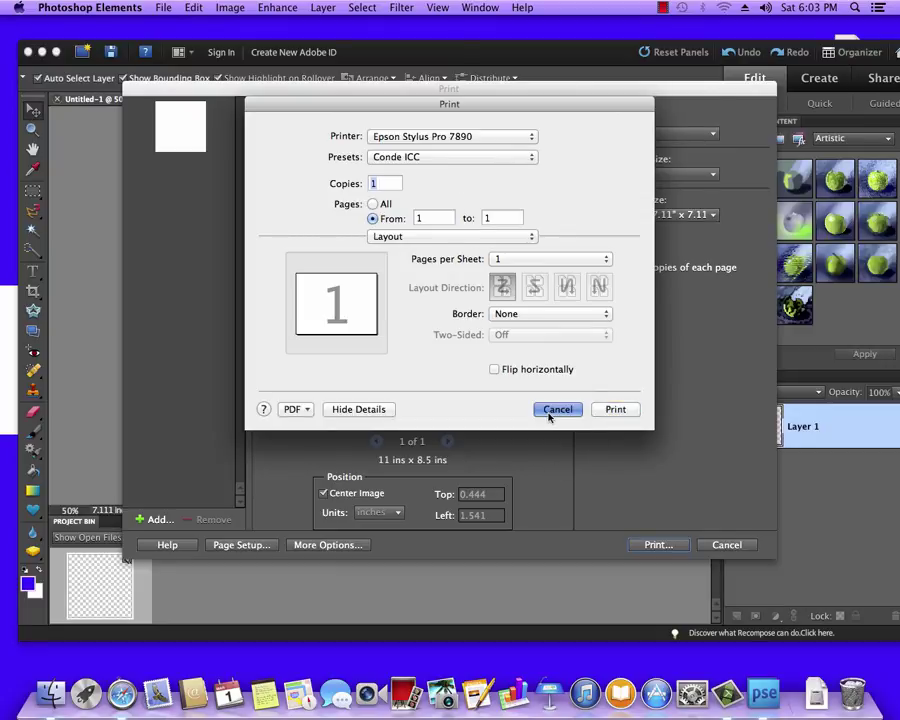
# Deselect Layer 1 and minimise Photoshop Elements to show the desktop with the Condé banner.
pyautogui.click(295, 259)
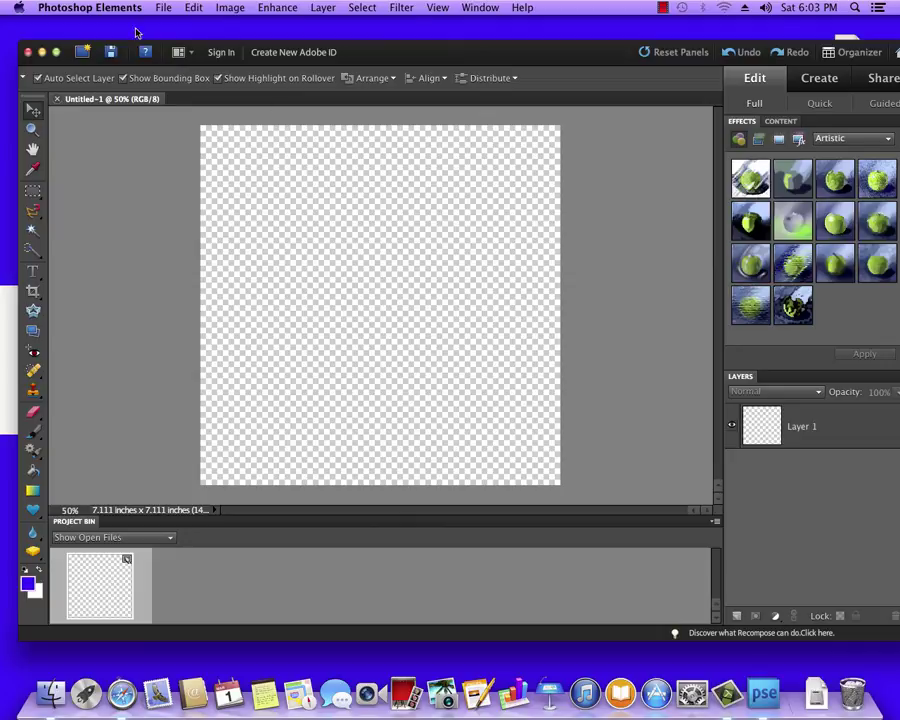
pyautogui.click(41, 51)
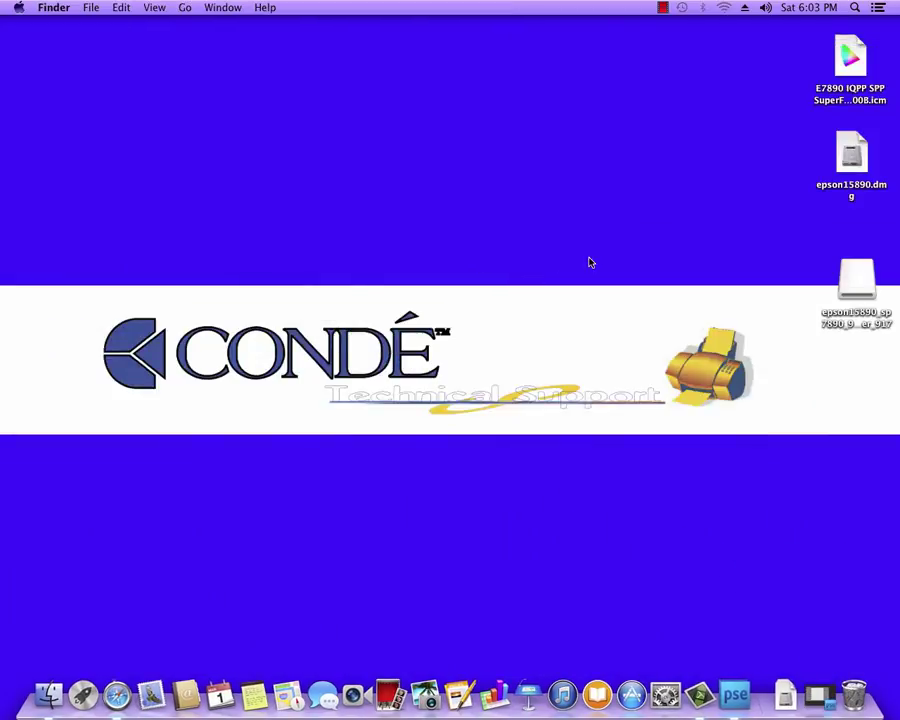